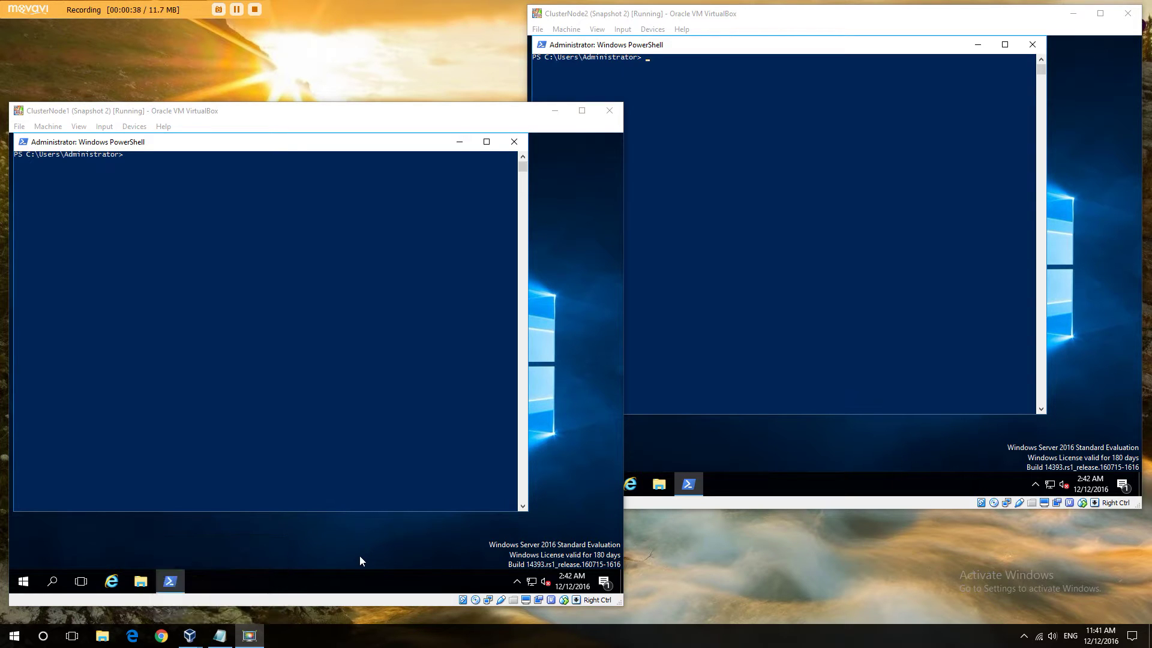
# Copy the Install-WindowsFeature Failover-Clustering command from the cluster script in Notepad, then minimize the script window
pyautogui.click(217, 642)
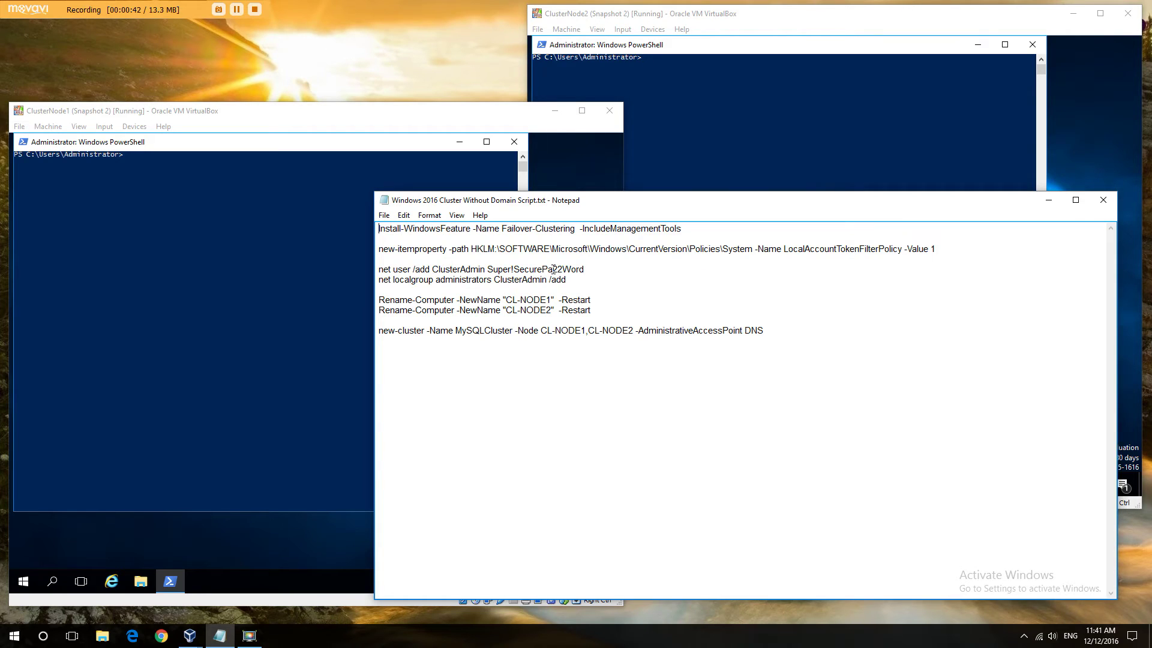
pyautogui.moveTo(682, 230); pyautogui.dragTo(352, 229)
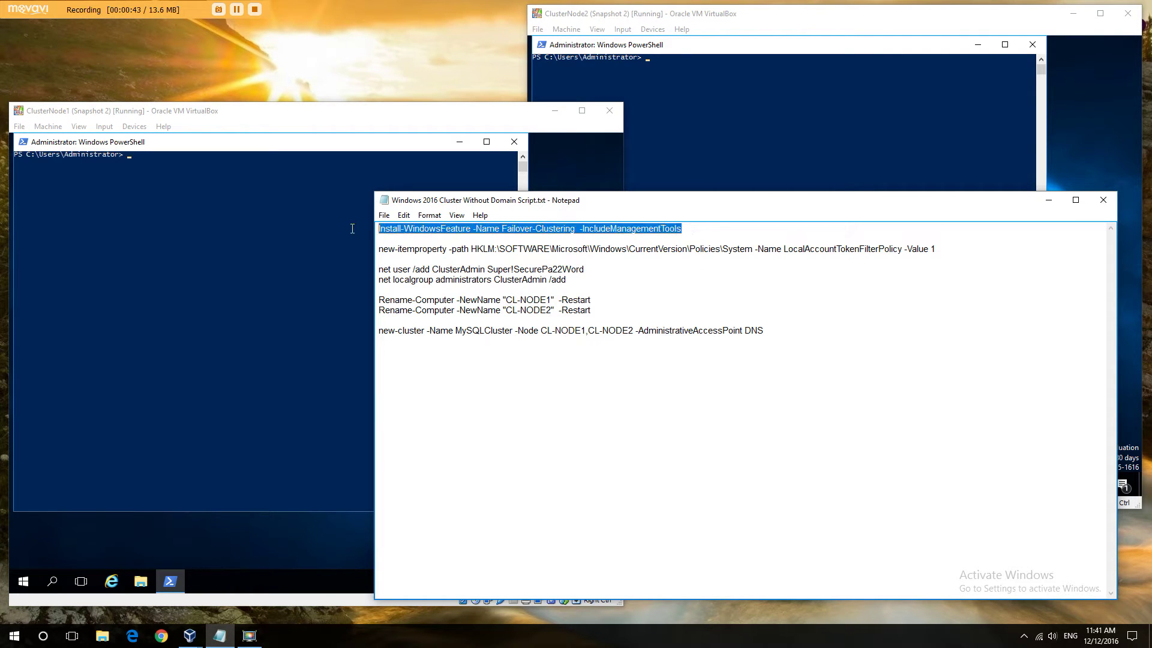
pyautogui.rightClick(413, 230)
pyautogui.click(447, 270)
pyautogui.click(1056, 200)
# Set the shared clipboard to Bidirectional for both the ClusterNode2 and ClusterNode1 virtual machines
pyautogui.click(652, 29)
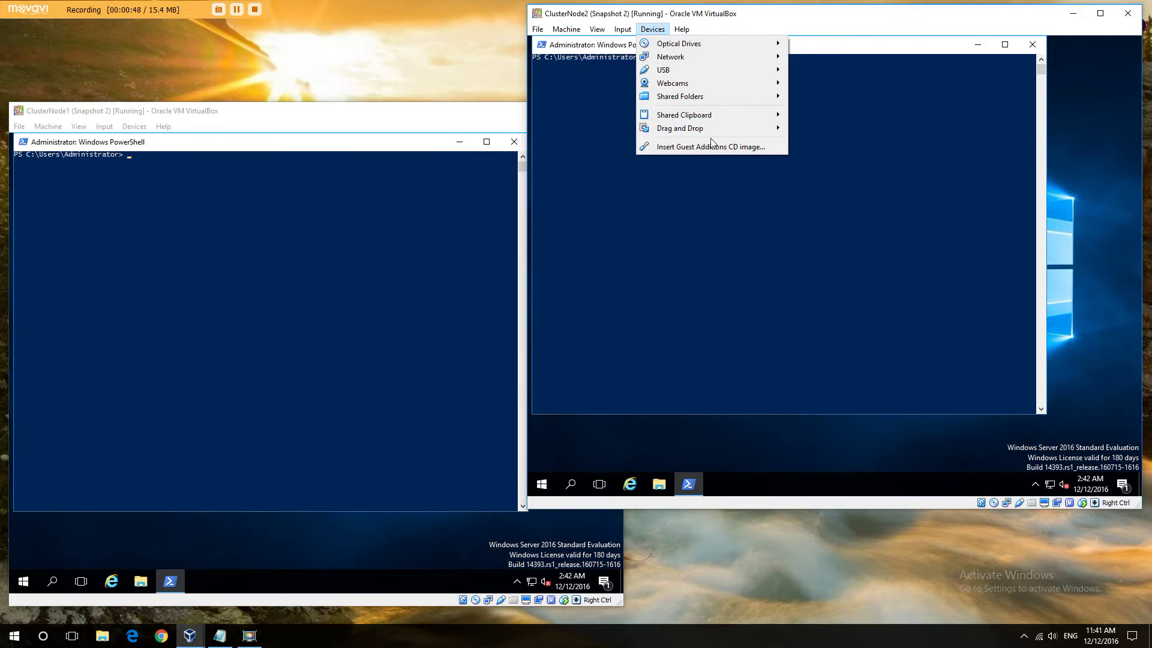
pyautogui.moveTo(717, 120)
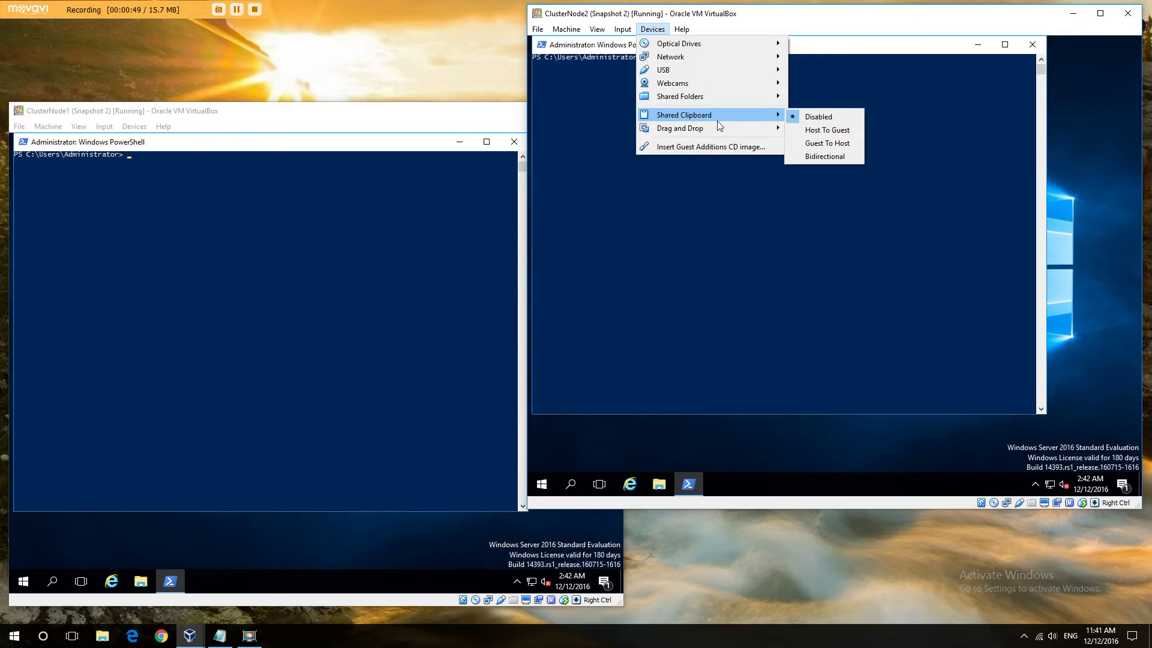
pyautogui.click(824, 156)
pyautogui.click(134, 126)
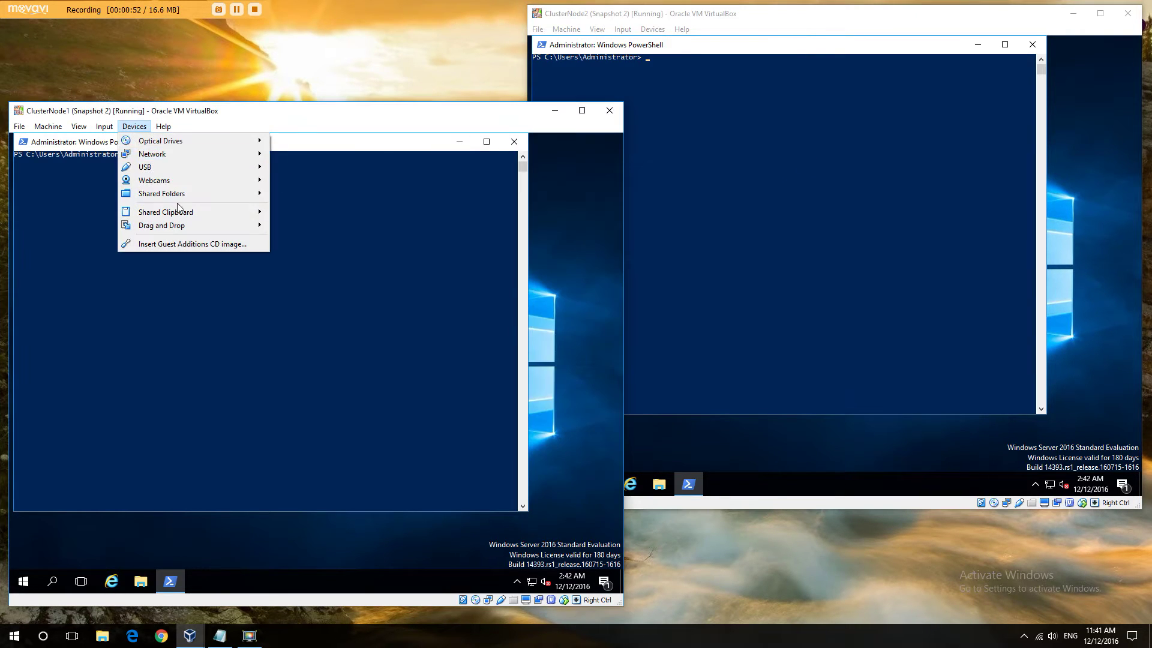
pyautogui.moveTo(193, 213)
pyautogui.click(304, 250)
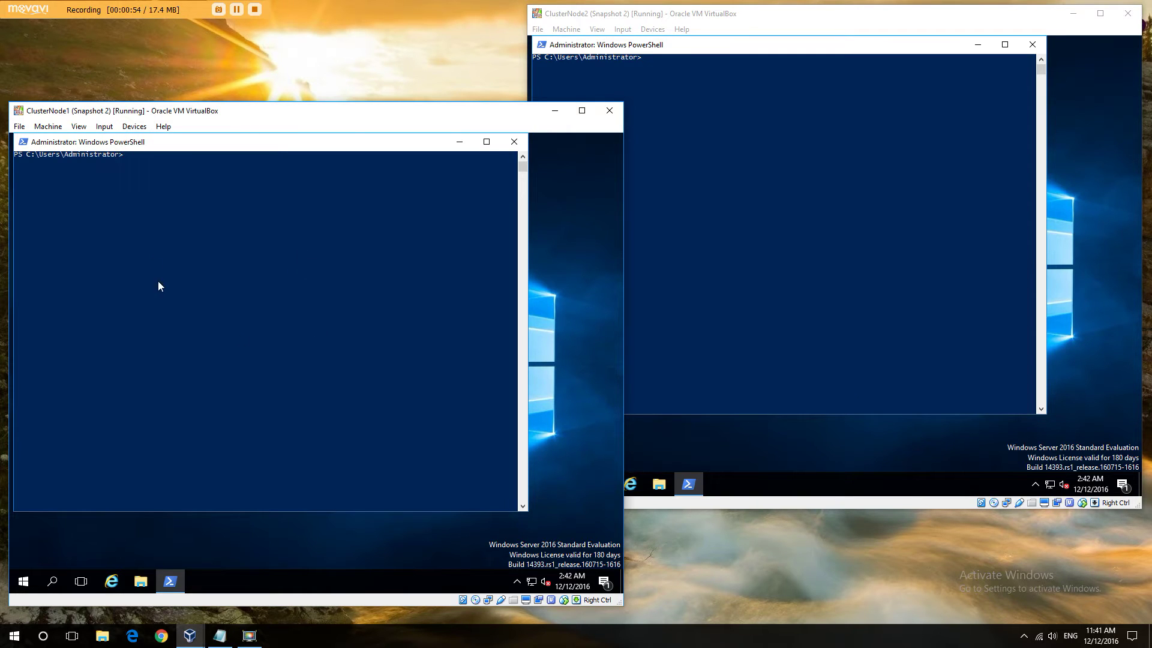
# Check the computer name of ClusterNode1 and ClusterNode2 by running hostname in PowerShell on each
pyautogui.click(217, 222)
pyautogui.write('hom')
pyautogui.press('BackSpace')
pyautogui.write('stname')
pyautogui.press('Return')
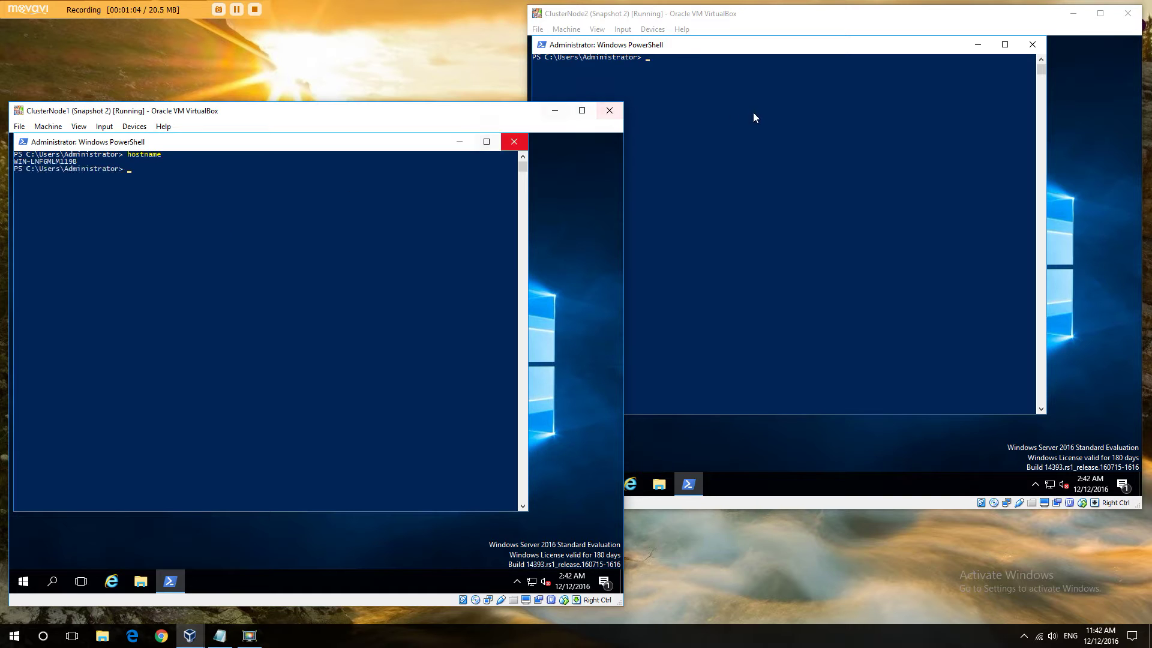
pyautogui.click(755, 130)
pyautogui.write('hostname')
pyautogui.press('Return')
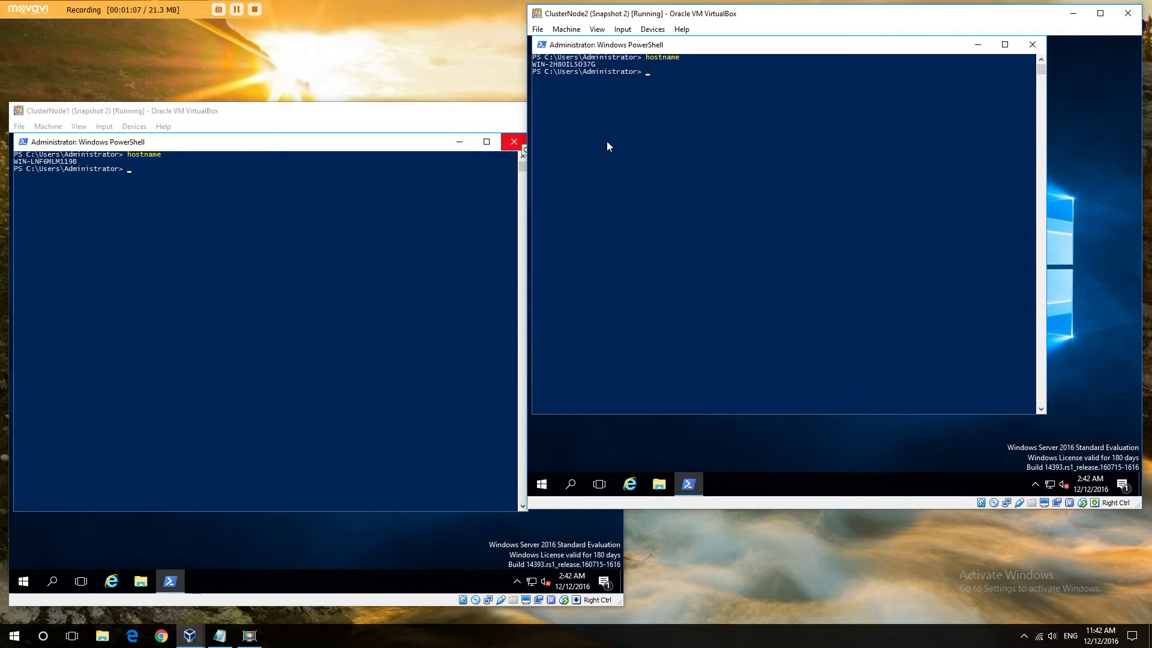
# Run Install-WindowsFeature -Name Failover-Clustering -IncludeManagementTools in PowerShell on both cluster nodes
pyautogui.click(196, 185)
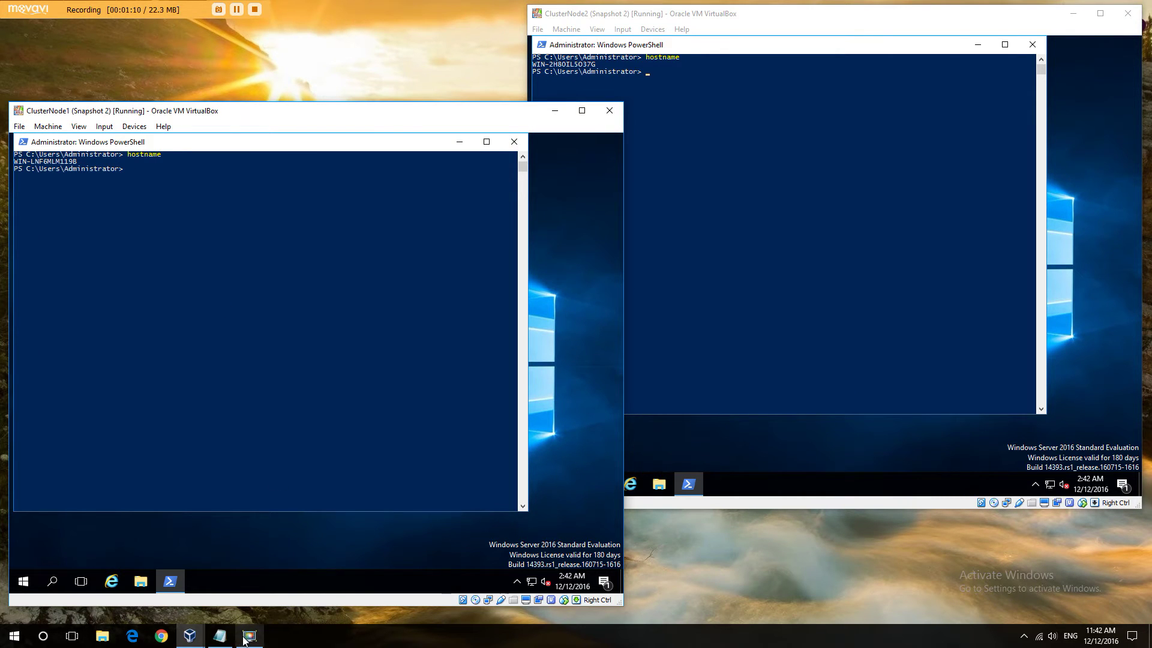
pyautogui.click(219, 636)
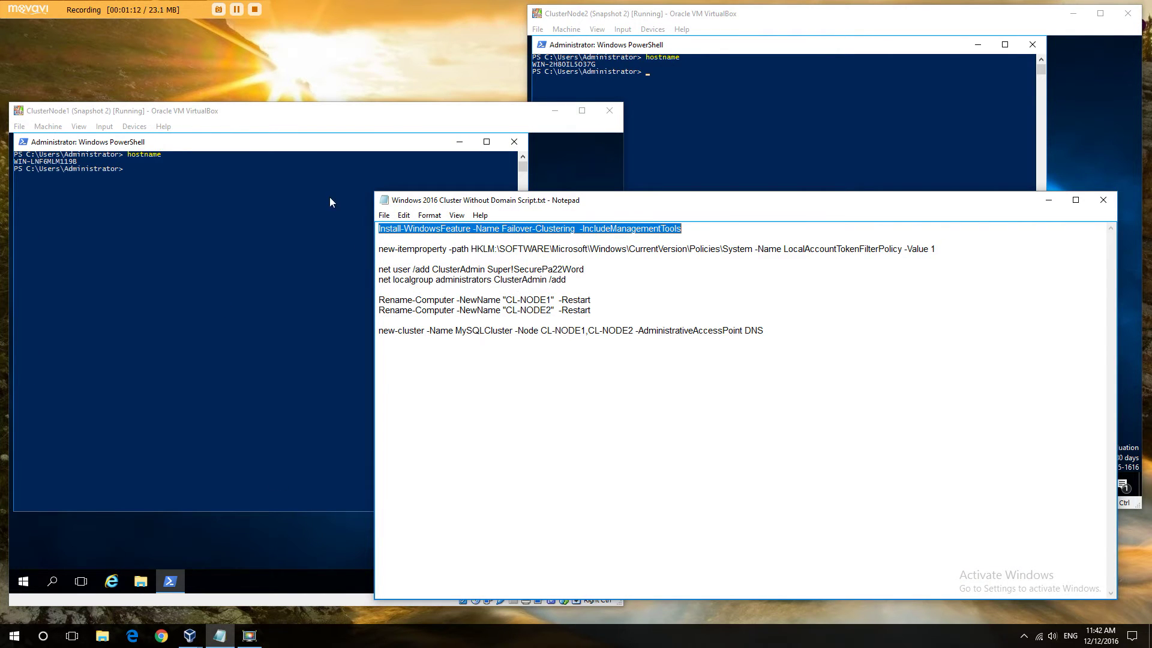
pyautogui.click(330, 202)
pyautogui.rightClick(336, 199)
pyautogui.click(722, 149)
pyautogui.rightClick(721, 149)
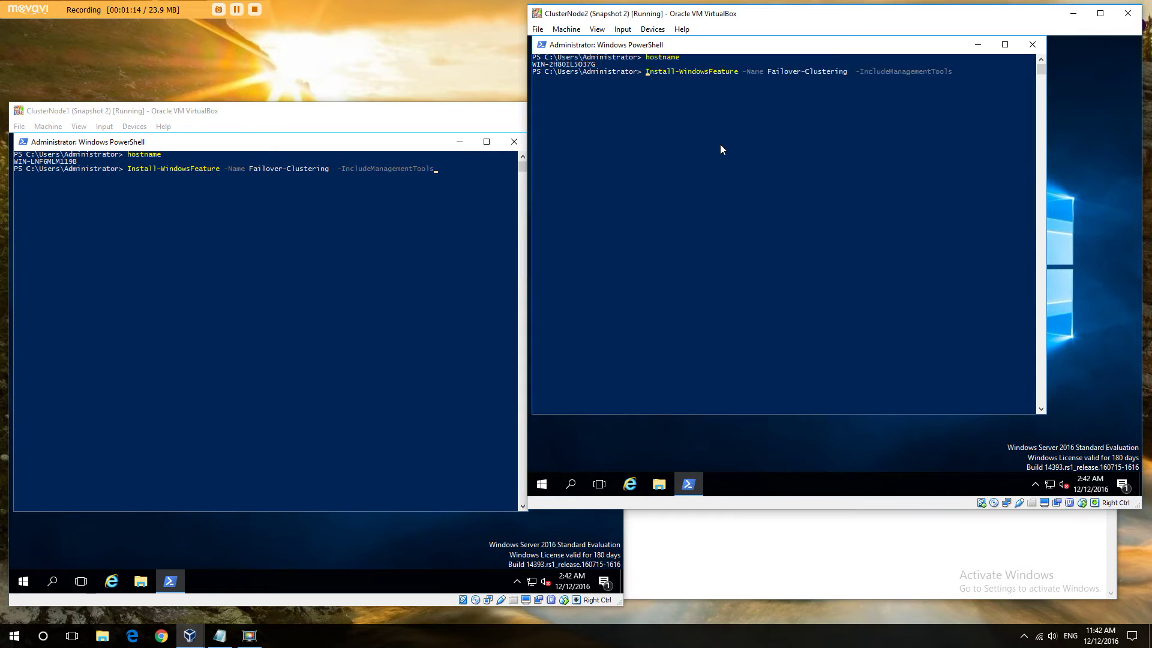
pyautogui.click(420, 262)
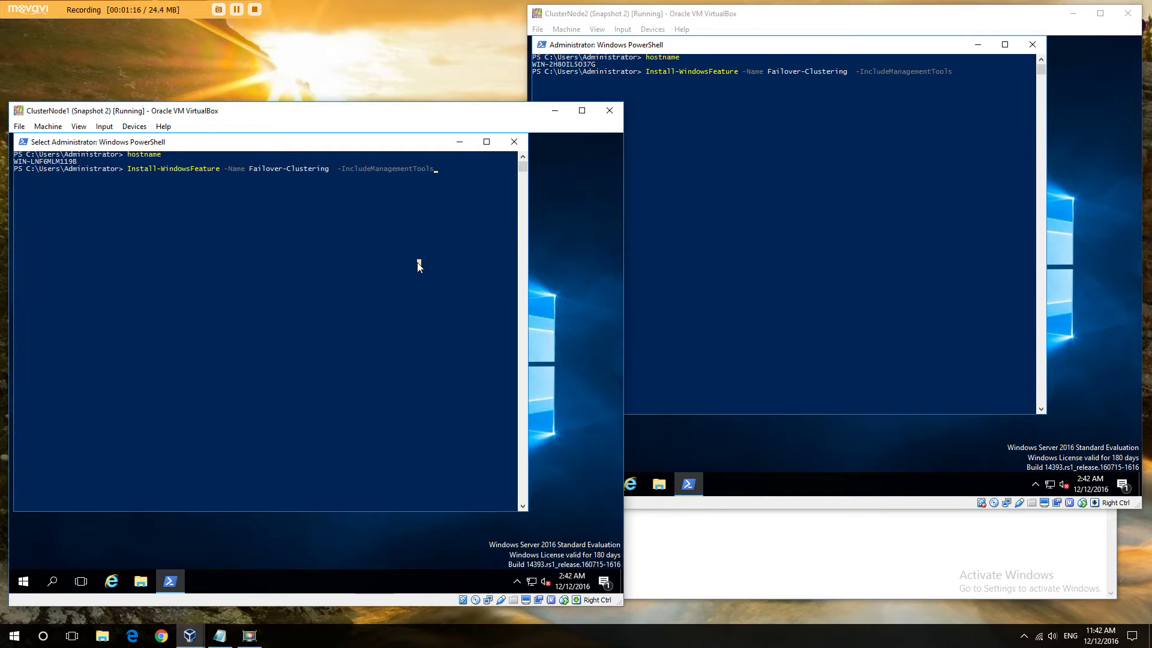
pyautogui.click(719, 522)
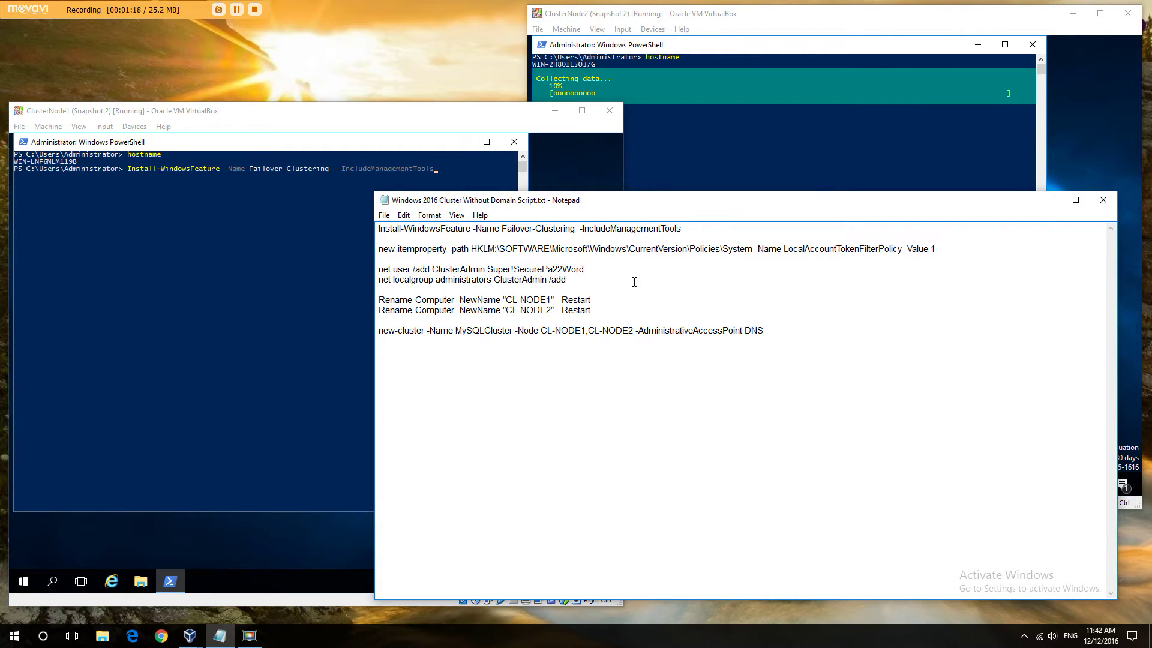
pyautogui.click(1049, 199)
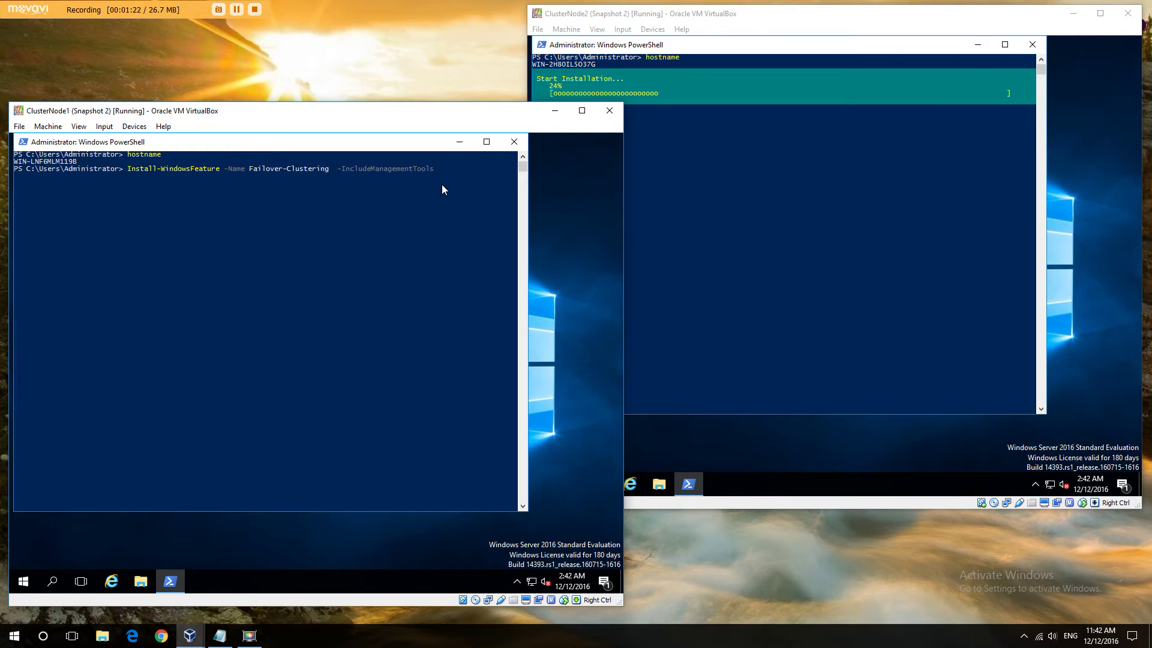
pyautogui.press('Return')
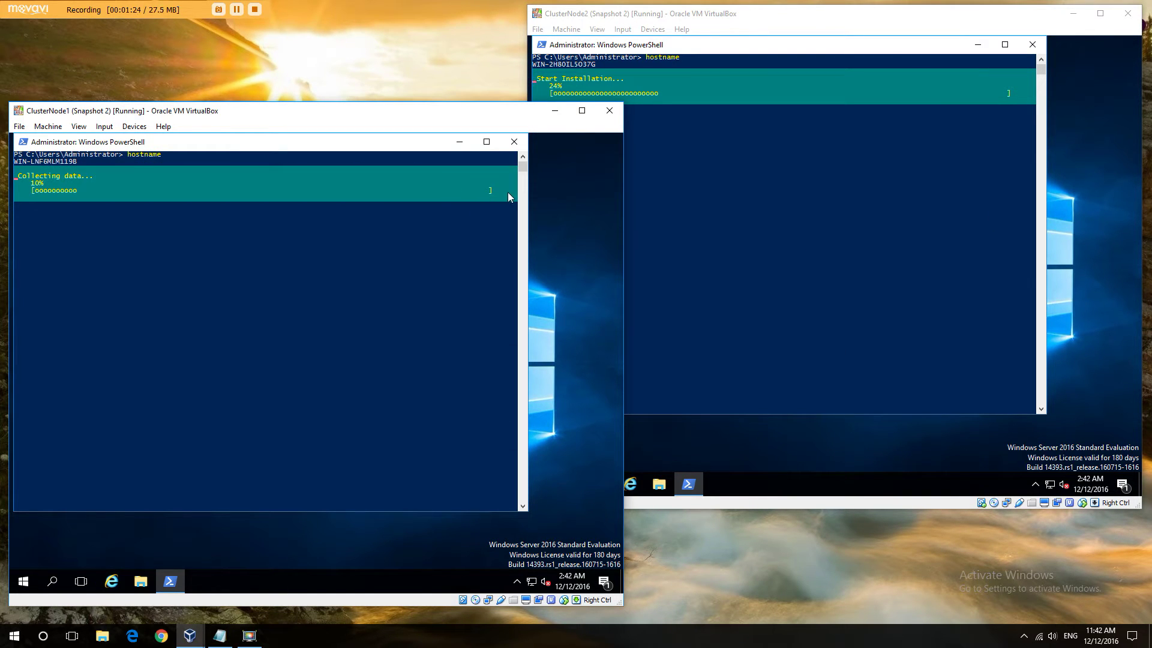
# Copy the new-itemproperty command for LocalAccountTokenFilterPolicy from the Notepad script and minimize the script window
pyautogui.click(226, 641)
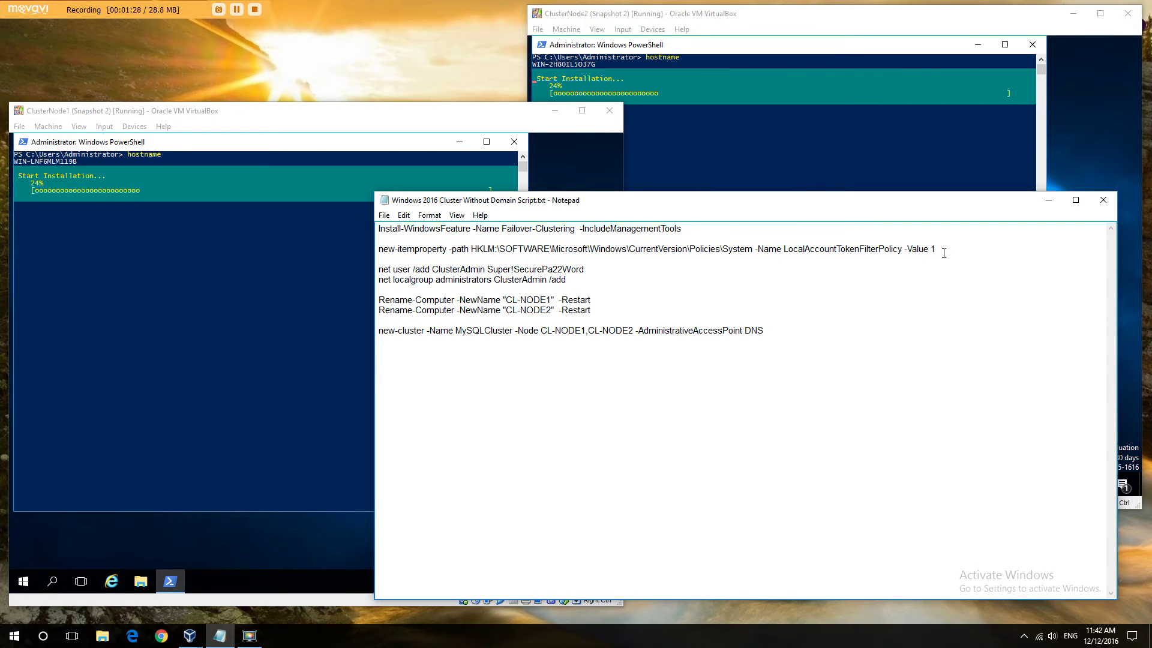
pyautogui.moveTo(373, 250); pyautogui.dragTo(934, 248)
pyautogui.hotkey('ctrl', 'c')
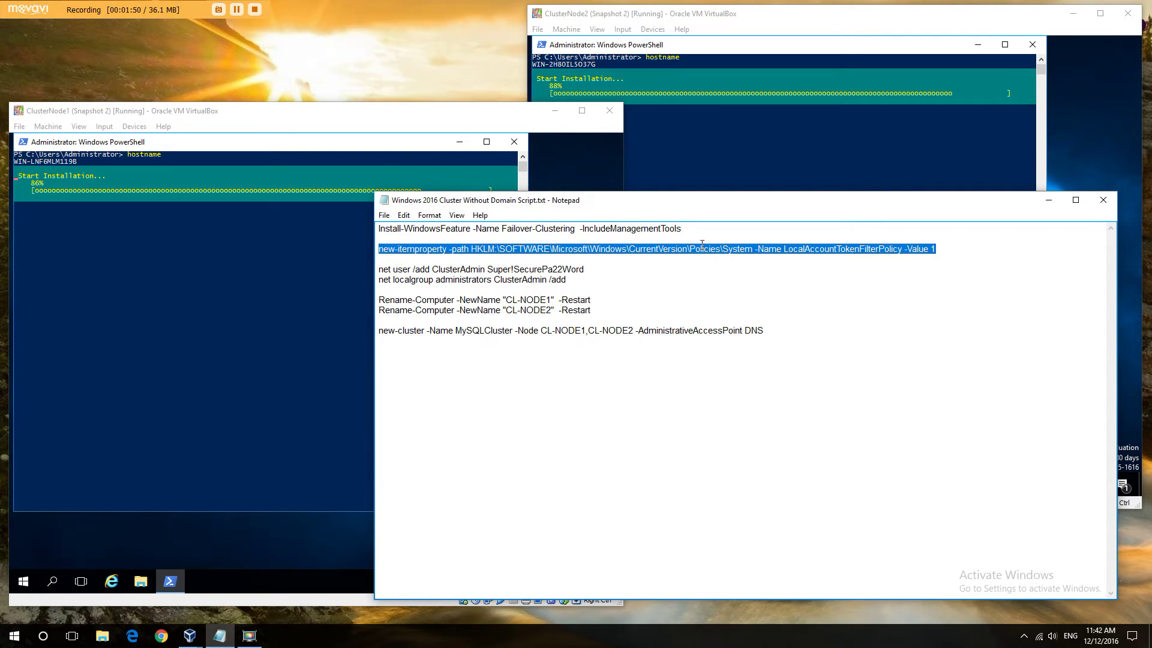
pyautogui.click(1049, 200)
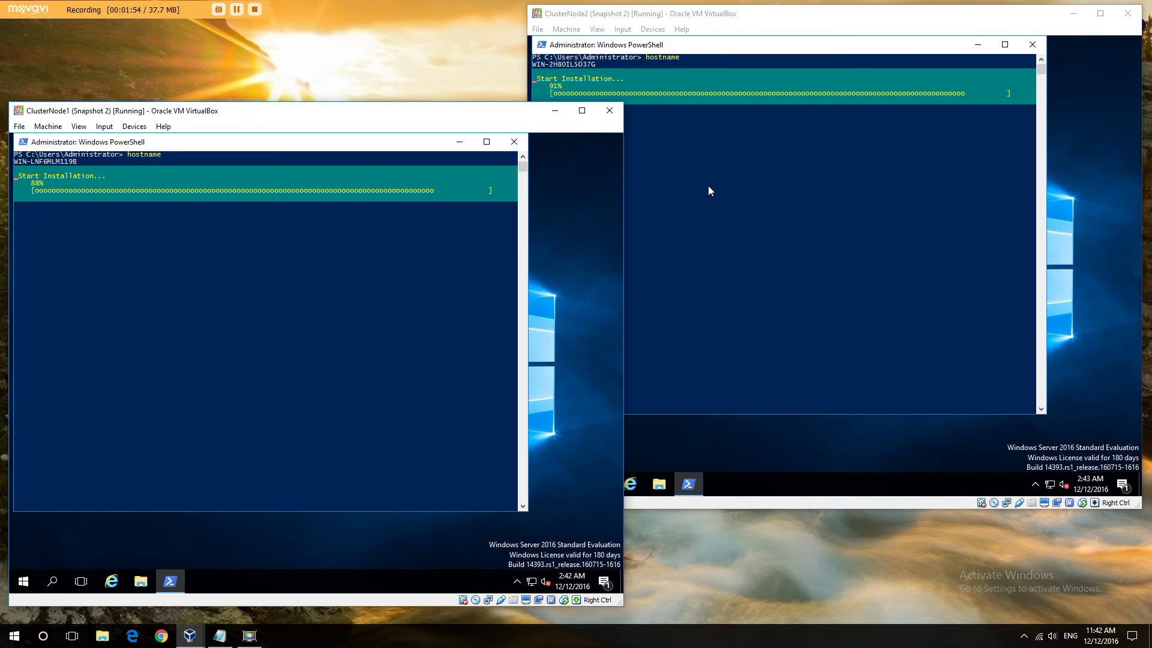
pyautogui.click(708, 188)
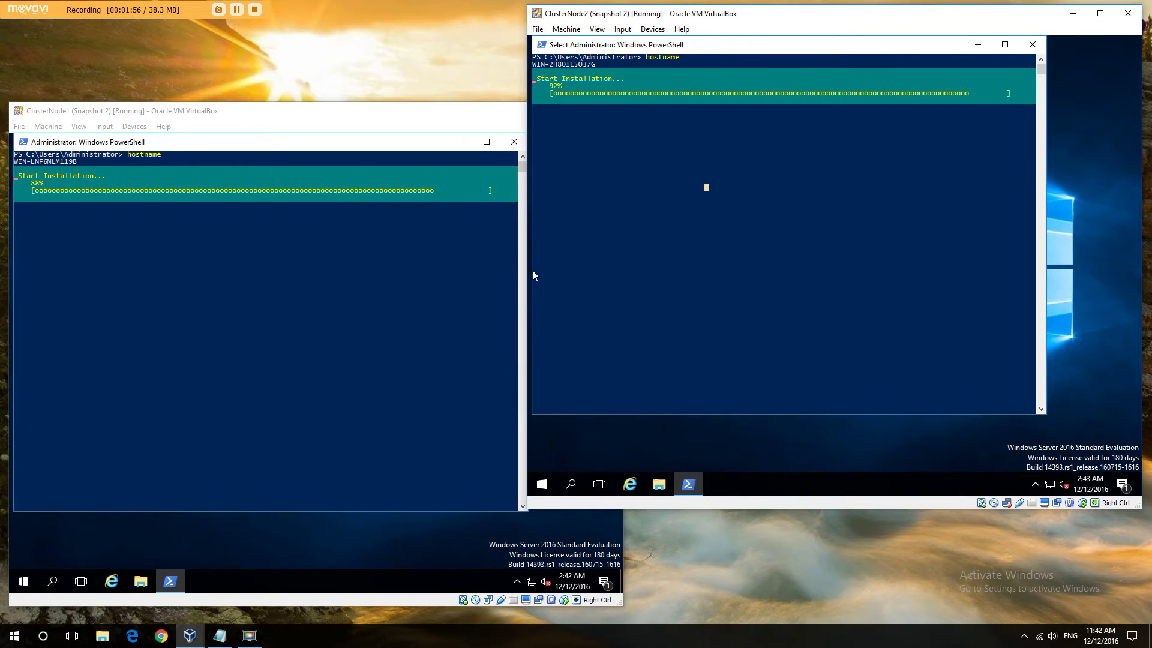
pyautogui.click(432, 291)
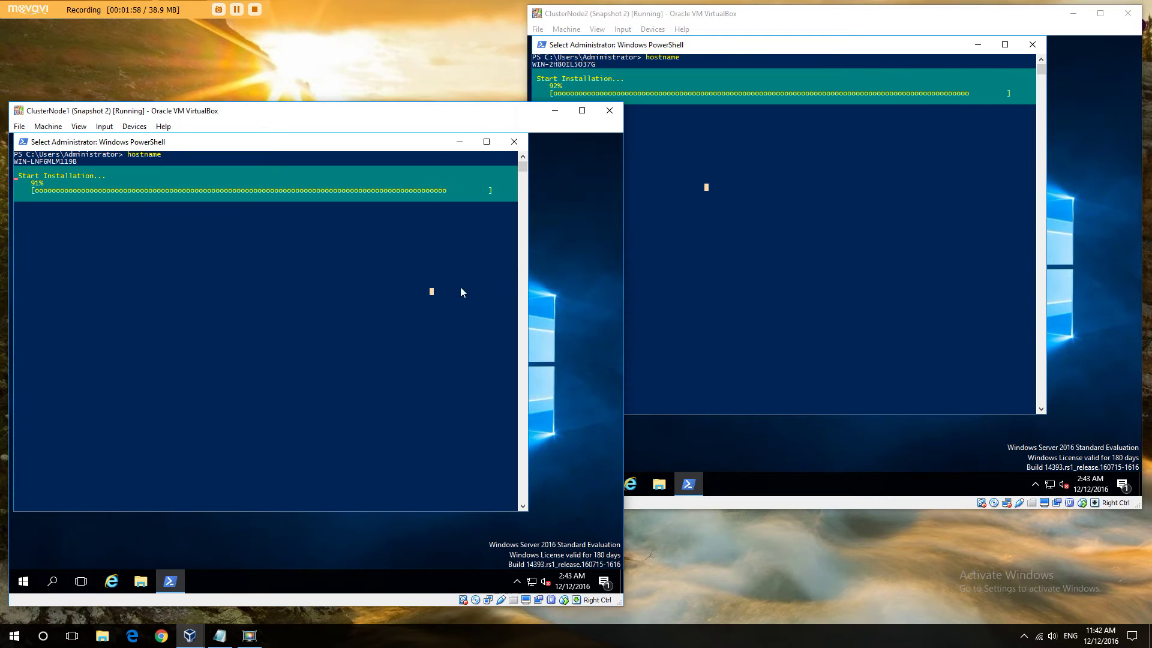
pyautogui.click(781, 224)
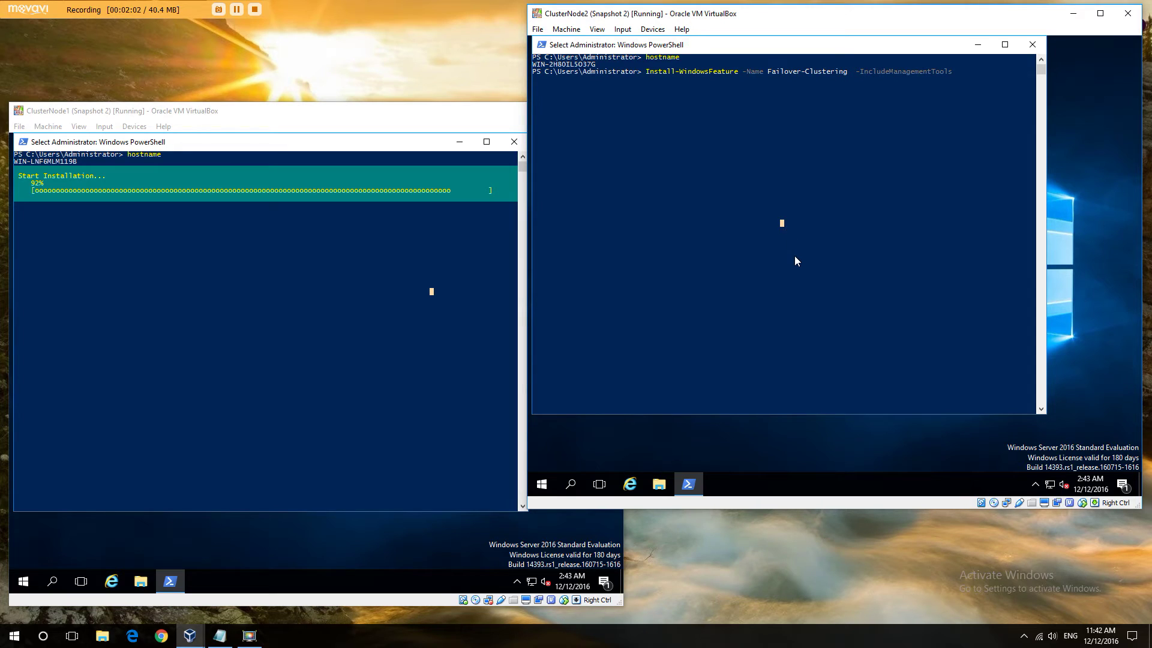
pyautogui.press('Escape')
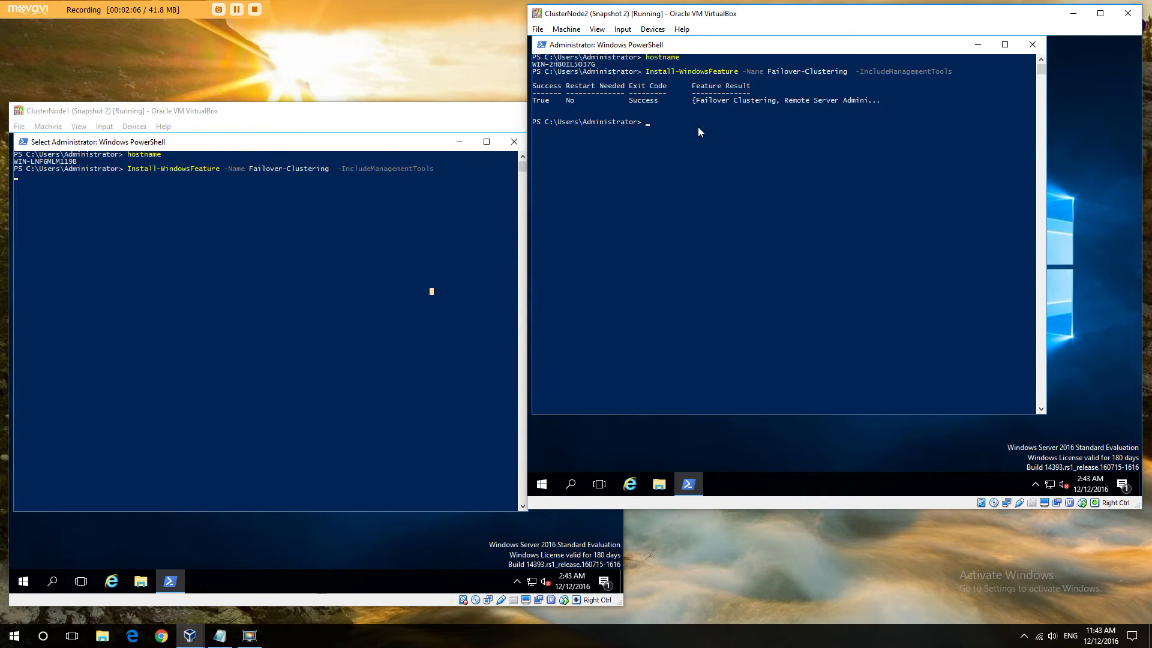
# On ClusterNode2, run the script's new-itemproperty command to create LocalAccountTokenFilterPolicy with value 1 under HKLM:\SOFTWARE\Microsoft\Windows\CurrentVersion\Policies\System
pyautogui.click(219, 636)
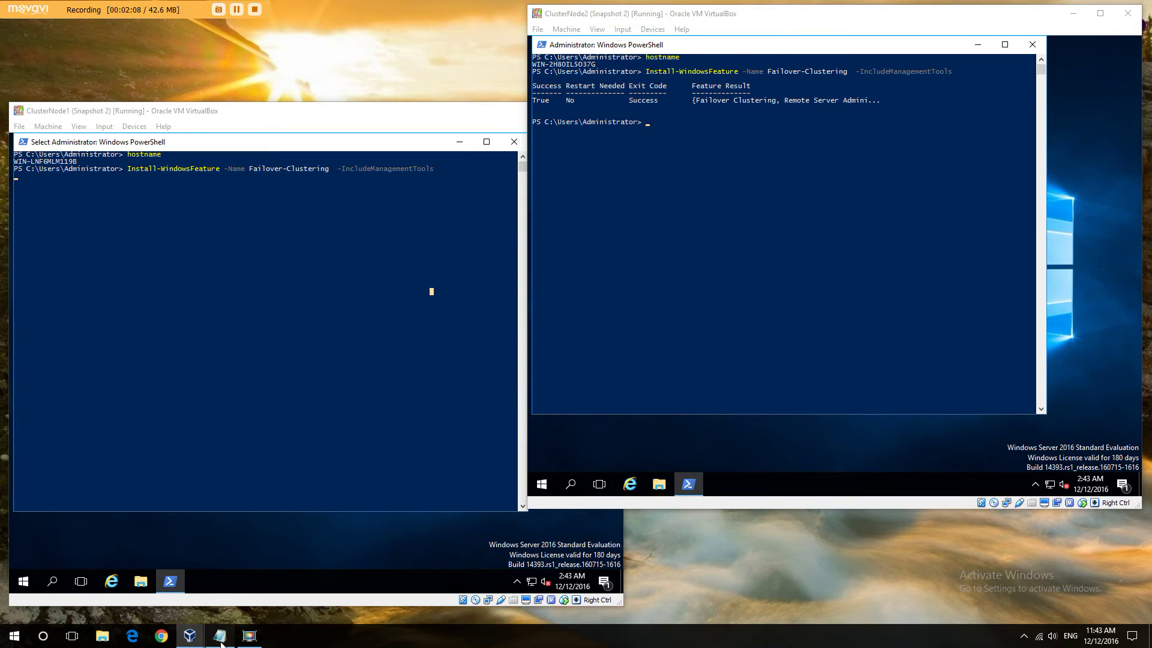
pyautogui.click(725, 147)
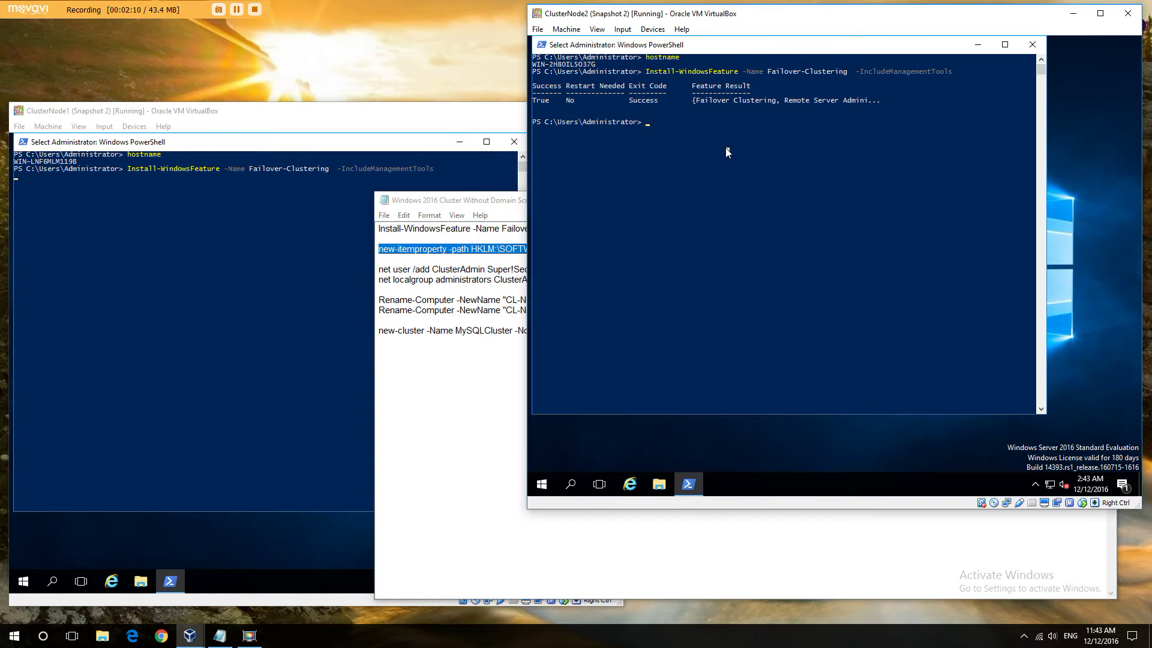
pyautogui.rightClick(726, 148)
pyautogui.click(306, 217)
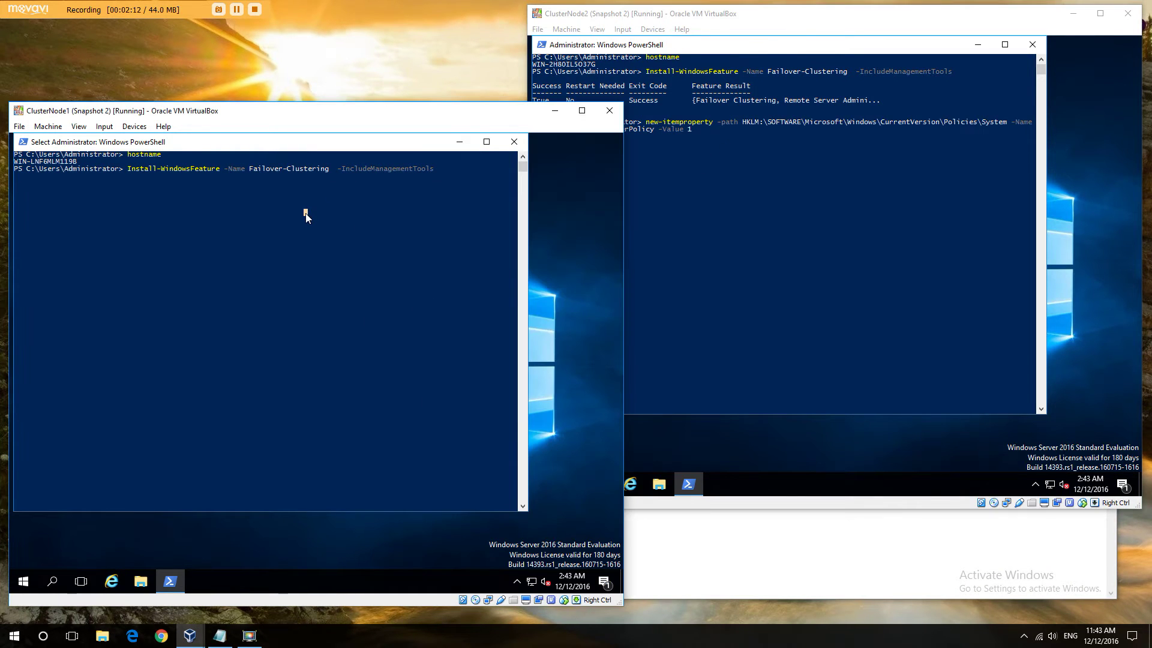
pyautogui.click(306, 218)
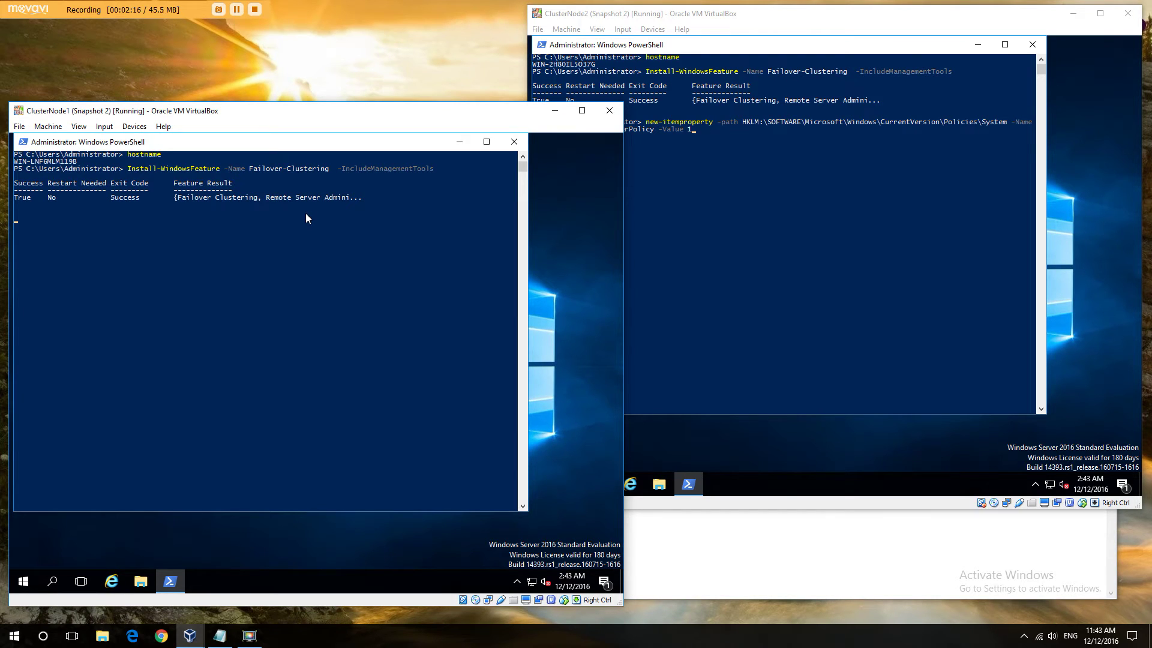
pyautogui.click(733, 199)
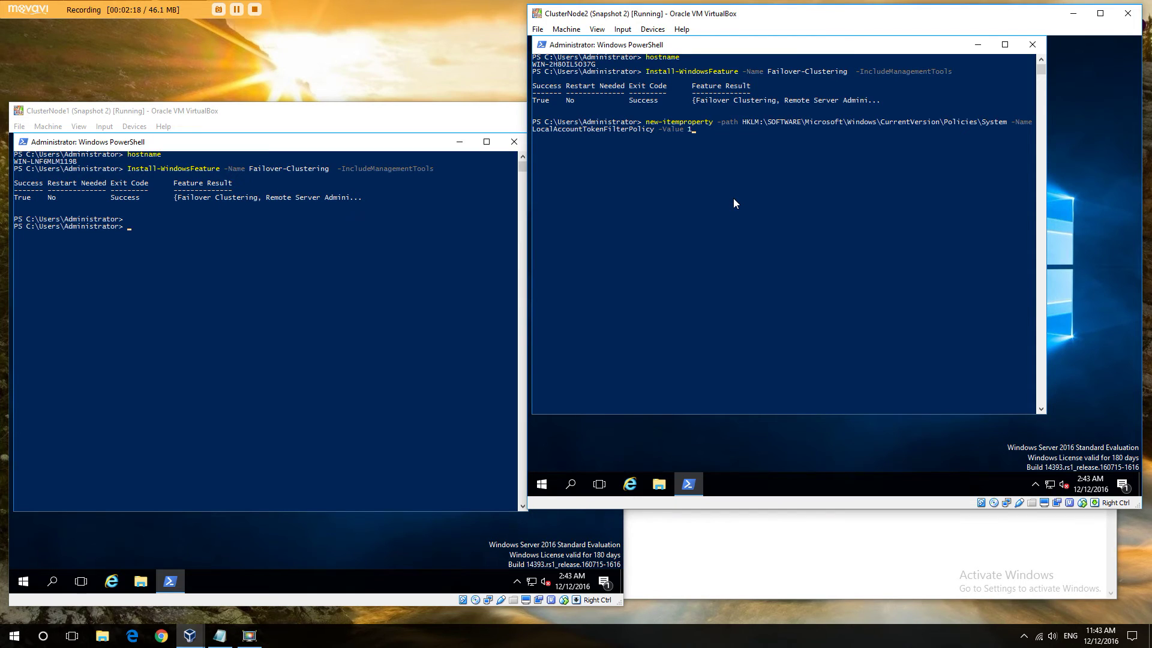
pyautogui.press('Return')
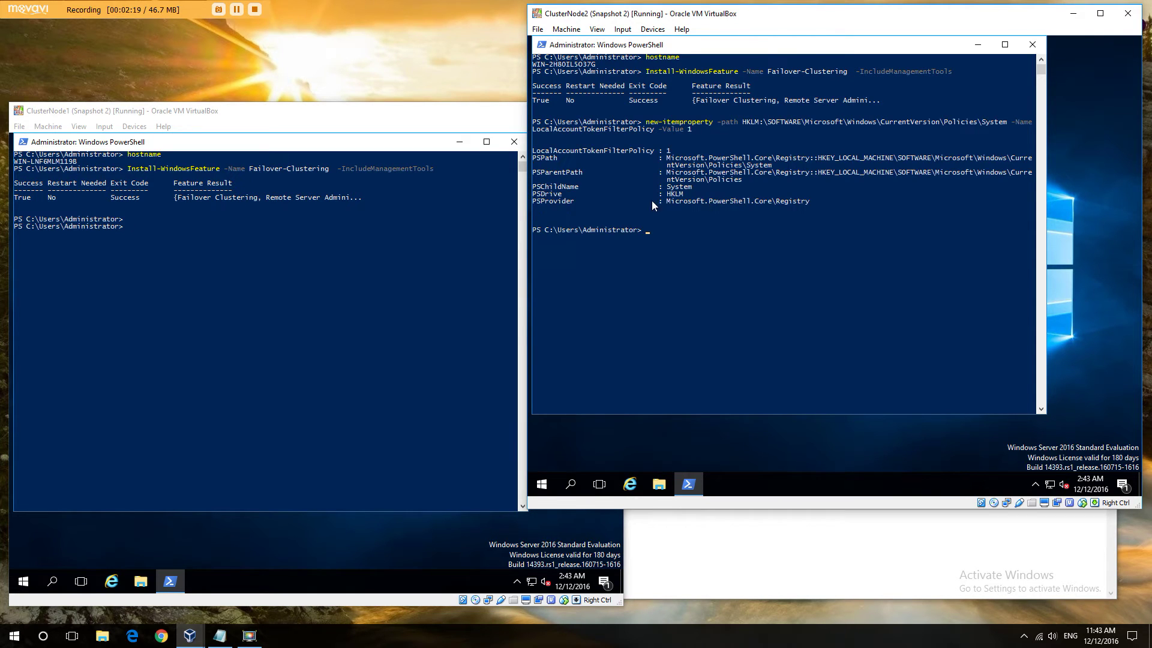
# Copy the script's new-itemproperty line again and run it on ClusterNode1 to create LocalAccountTokenFilterPolicy with value 1
pyautogui.click(334, 257)
pyautogui.press('Escape')
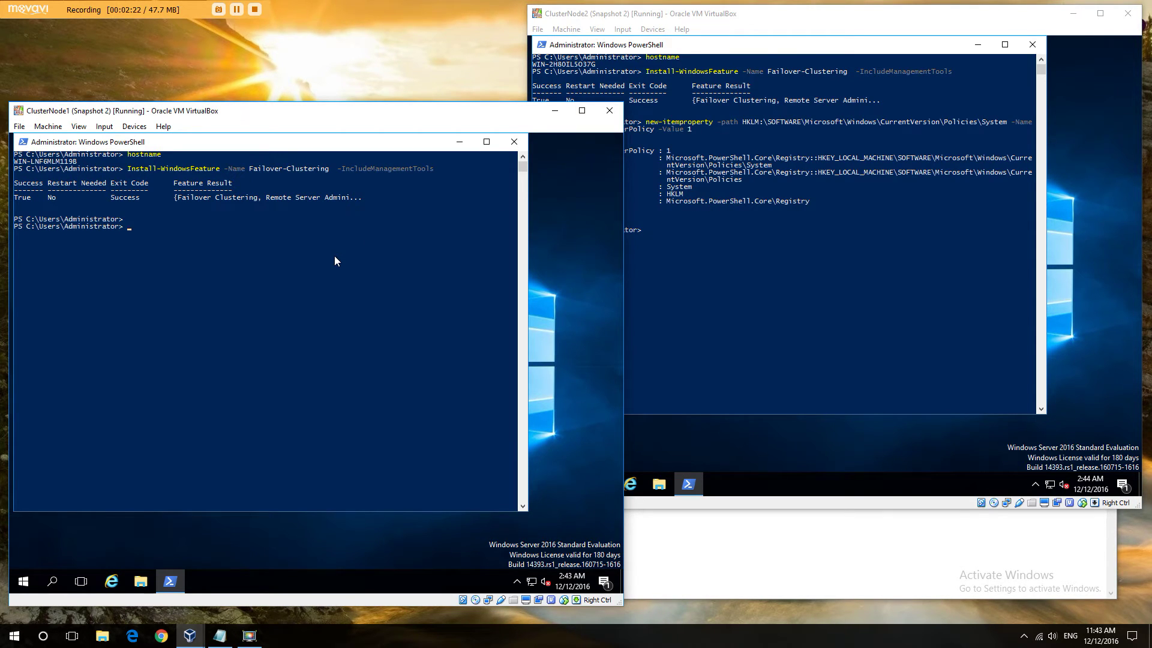
pyautogui.click(220, 636)
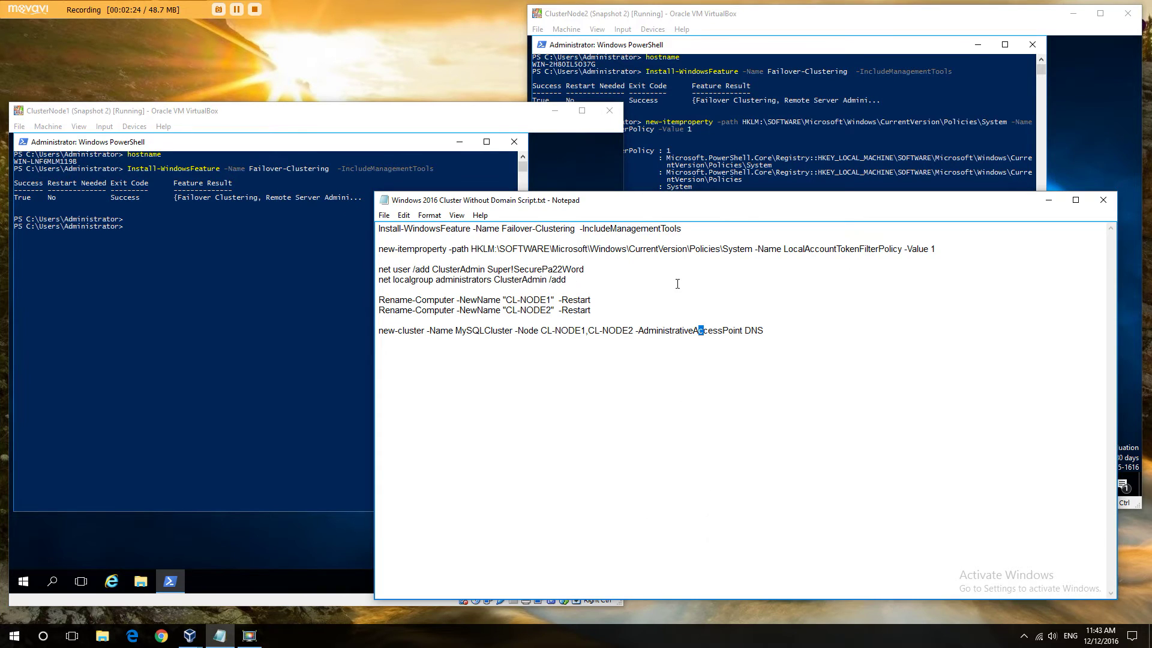
pyautogui.moveTo(936, 249); pyautogui.dragTo(378, 250)
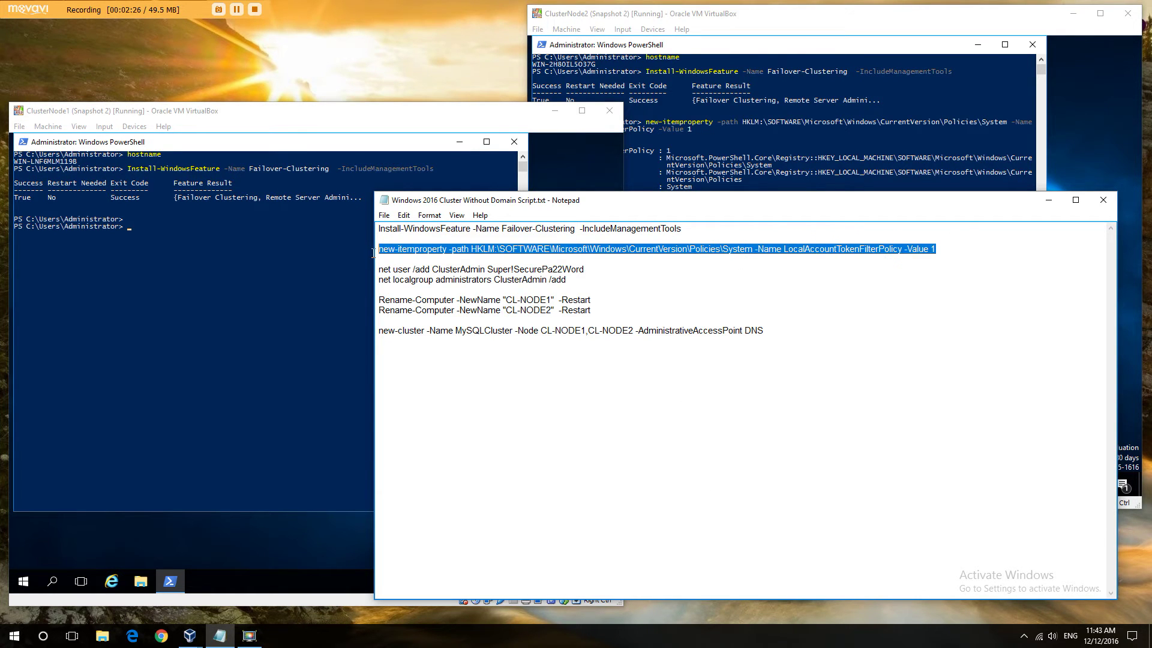
pyautogui.hotkey('ctrl', 'c')
pyautogui.click(275, 257)
pyautogui.rightClick(309, 271)
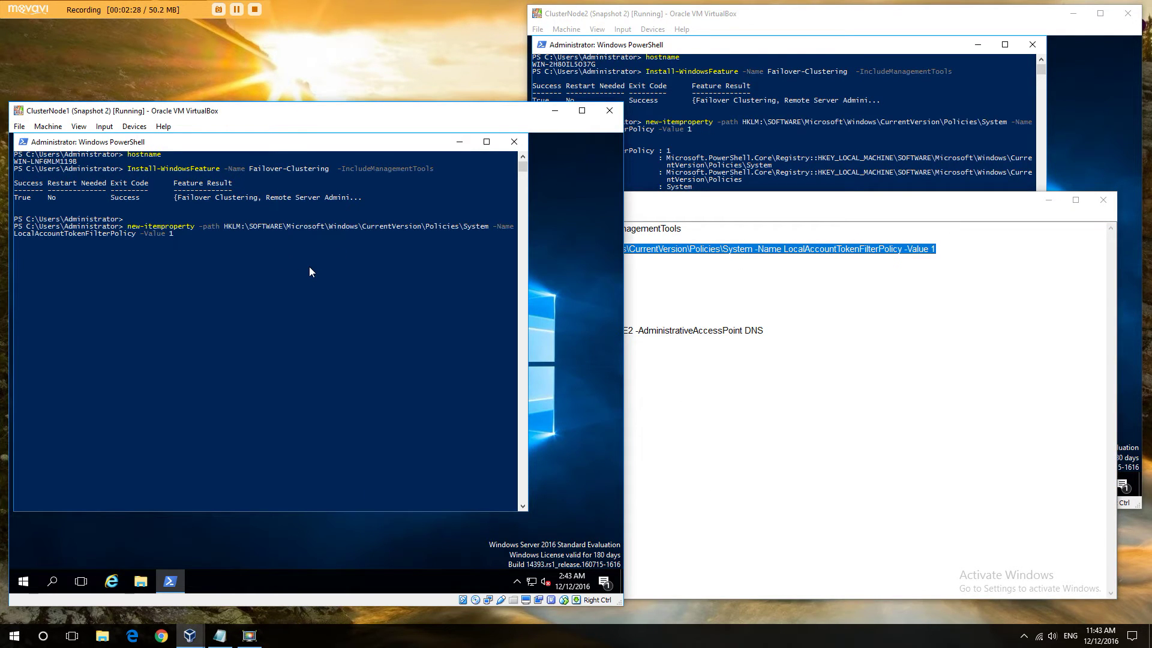
pyautogui.press('Return')
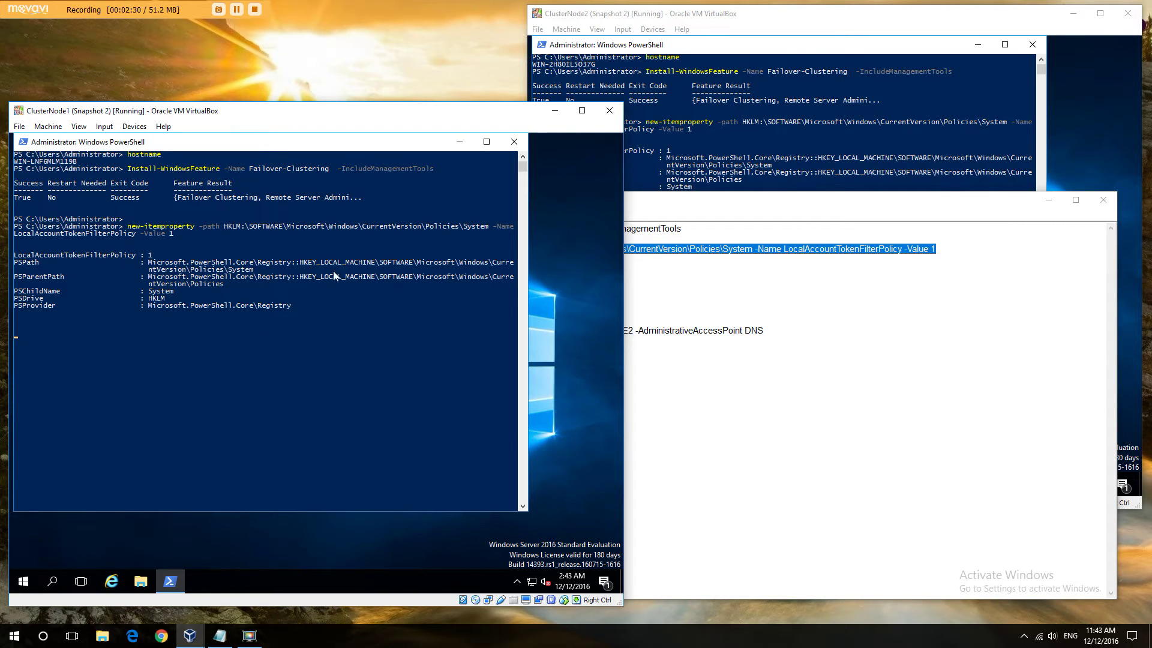
# Copy the script's net user /add ClusterAdmin line with the account password, run it on ClusterNode2 and accept the long password with y
pyautogui.click(760, 301)
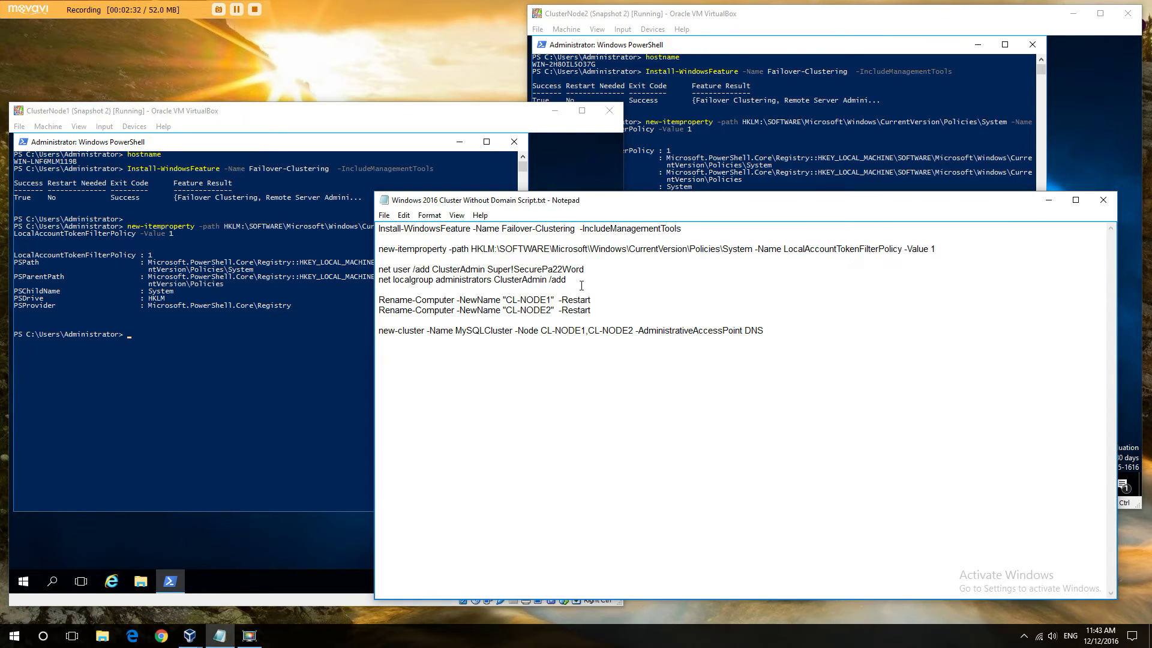
pyautogui.moveTo(587, 271); pyautogui.dragTo(378, 272)
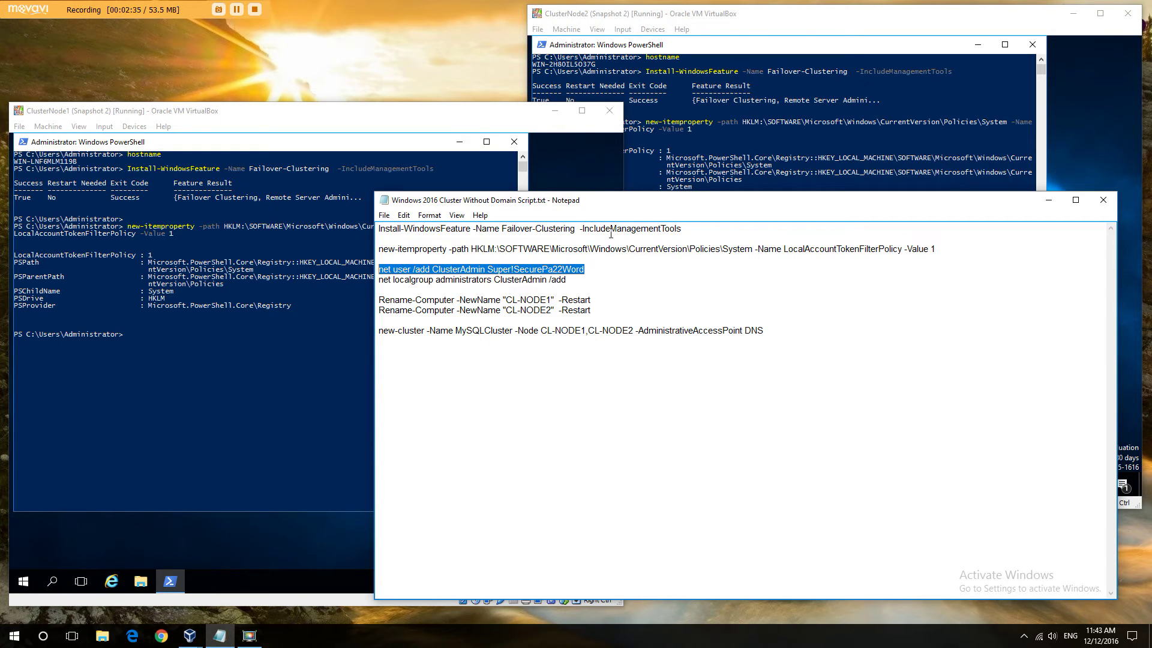
pyautogui.click(770, 166)
pyautogui.hotkey('ctrl', 'v')
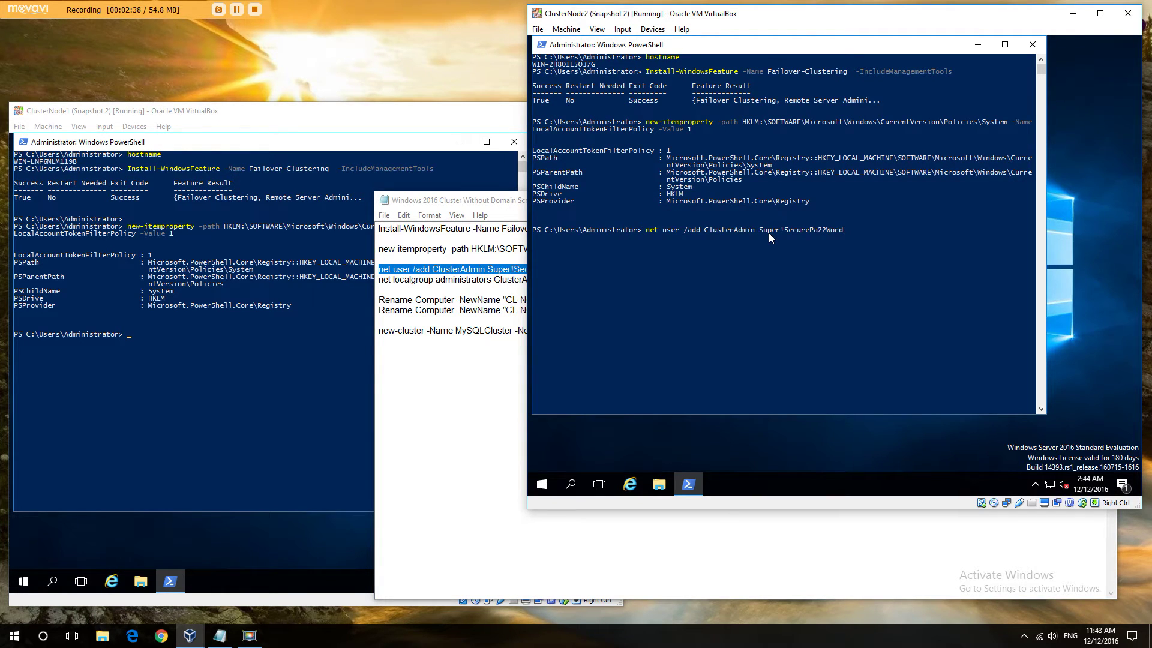
pyautogui.press('Return')
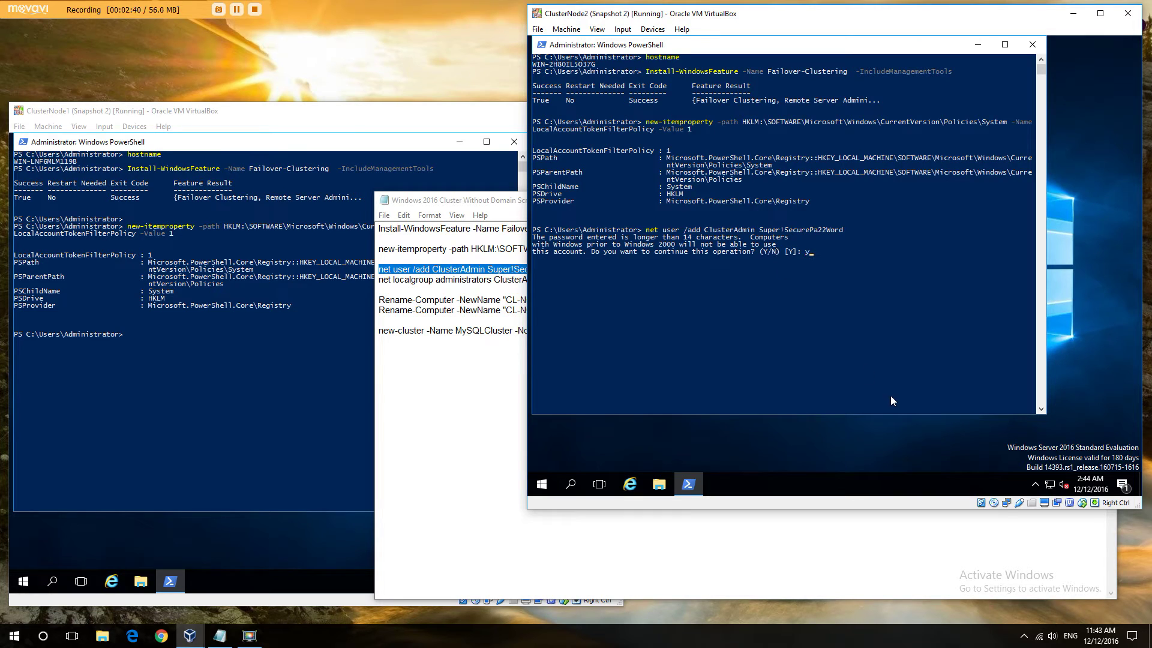
pyautogui.press('Return')
# On ClusterNode1, run the copied net user /add ClusterAdmin command with the account password and accept the long password with y
pyautogui.click(348, 380)
pyautogui.hotkey('ctrl', 'v')
pyautogui.press('Return')
pyautogui.write('u')
pyautogui.press('Return')
# Copy net localgroup administrators ClusterAdmin /add from the script and run it on both ClusterNode1 and ClusterNode2
pyautogui.click(774, 552)
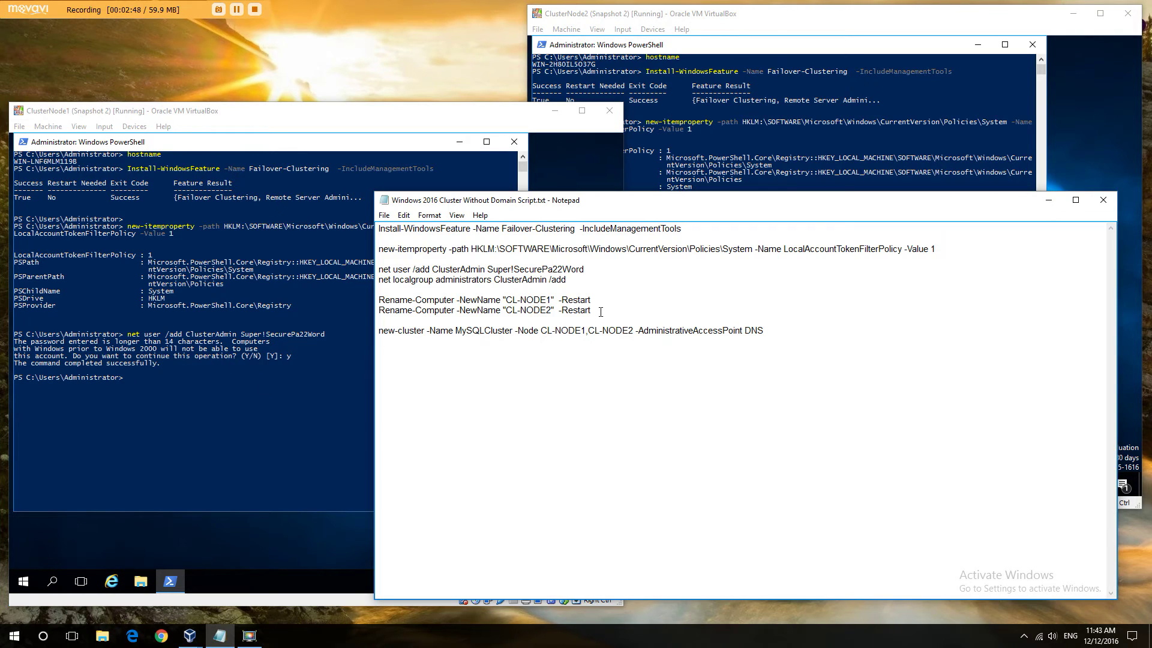
pyautogui.moveTo(584, 280); pyautogui.dragTo(370, 284)
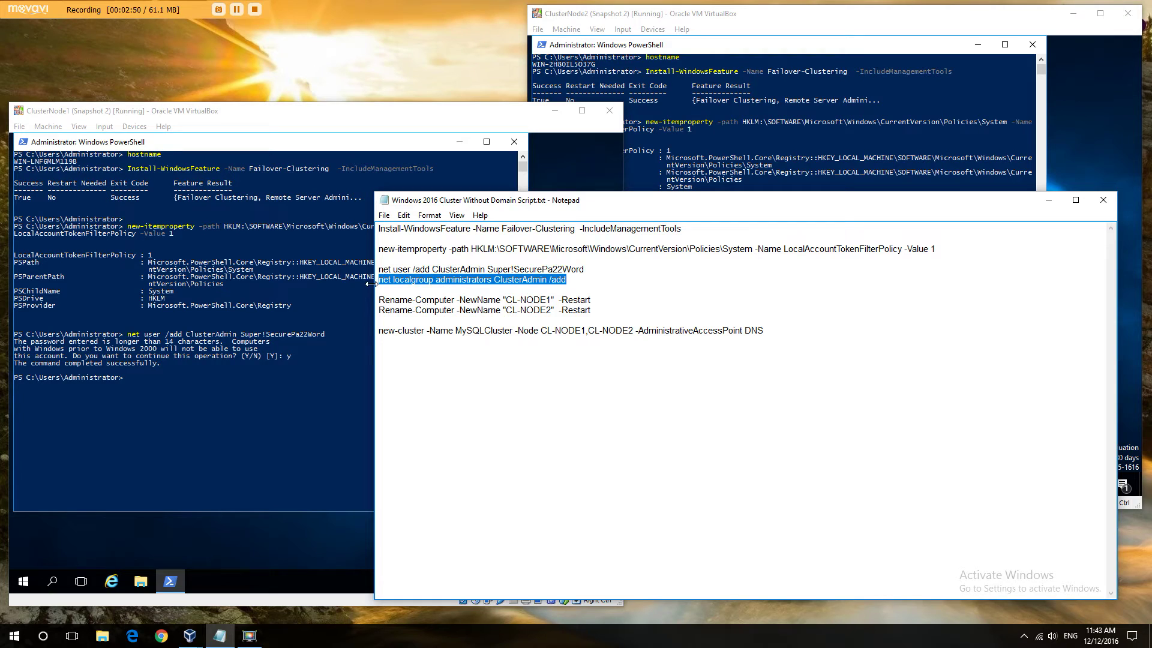
pyautogui.click(289, 389)
pyautogui.rightClick(289, 387)
pyautogui.press('Return')
pyautogui.click(756, 176)
pyautogui.rightClick(757, 174)
pyautogui.press('Return')
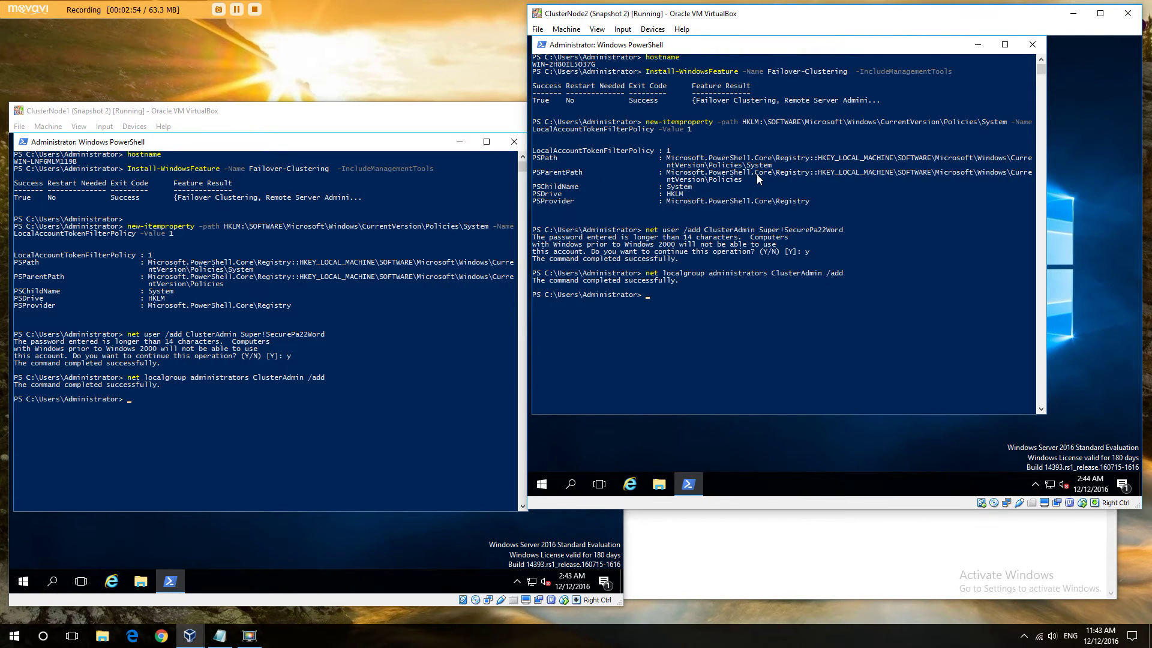
# On ClusterNode1, run the script's Rename-Computer -NewName "CL-NODE1" -Restart command
pyautogui.click(772, 528)
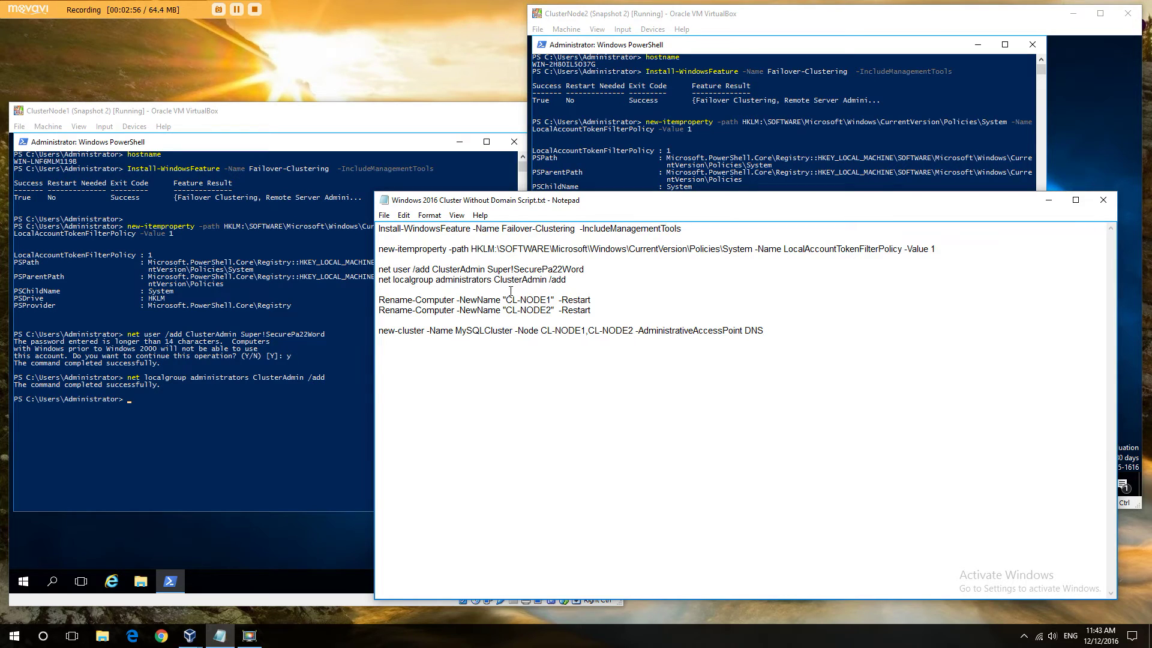
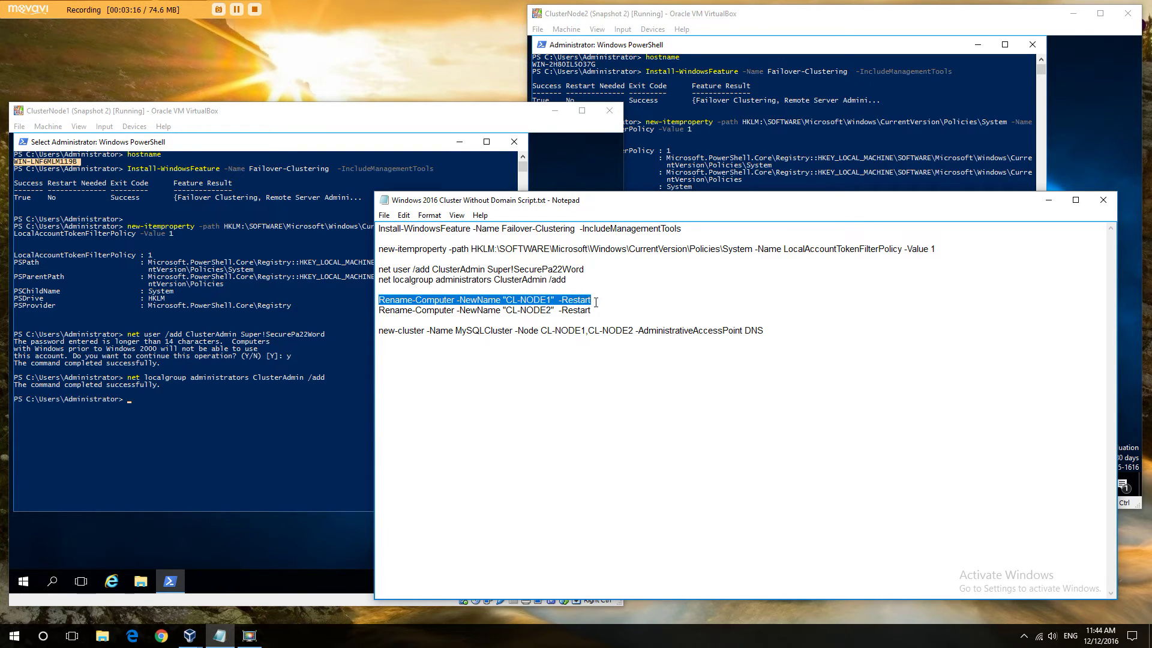
pyautogui.click(308, 408)
pyautogui.rightClick(308, 408)
pyautogui.press('Return')
# Copy the script's Rename-Computer -NewName "CL-NODE2" -Restart line and run it on ClusterNode2
pyautogui.click(720, 360)
pyautogui.moveTo(591, 310); pyautogui.dragTo(379, 312)
pyautogui.hotkey('ctrl', 'c')
pyautogui.click(739, 165)
pyautogui.rightClick(739, 166)
pyautogui.press('Return')
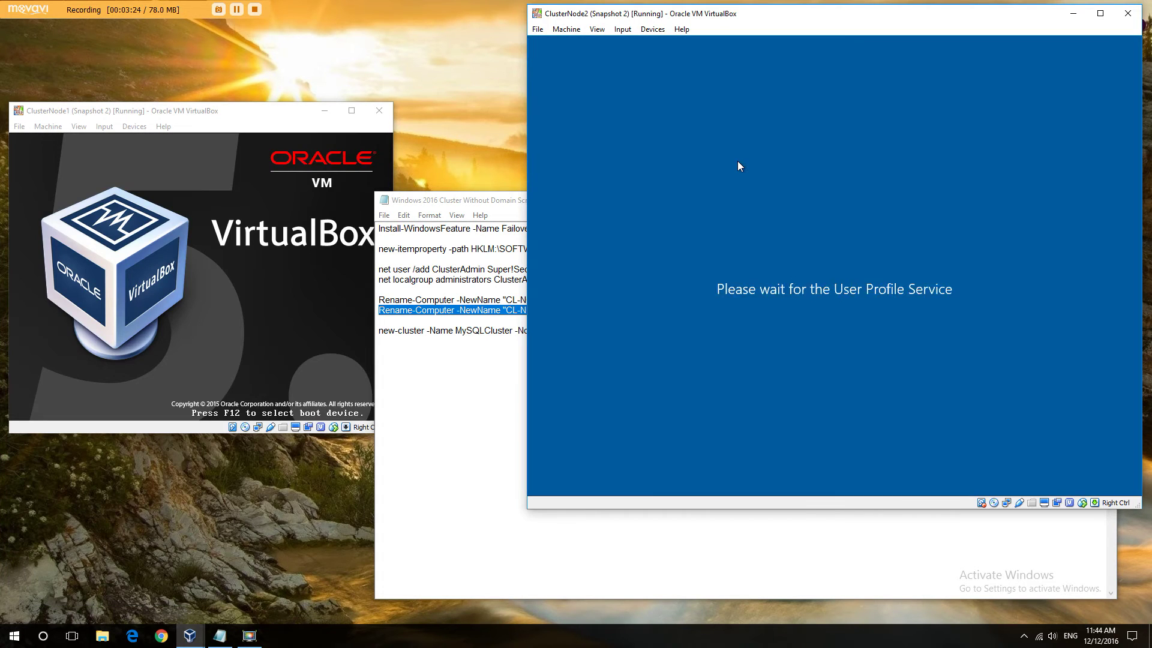
# Select the new-cluster command line in the Notepad script and minimize the script window
pyautogui.click(458, 347)
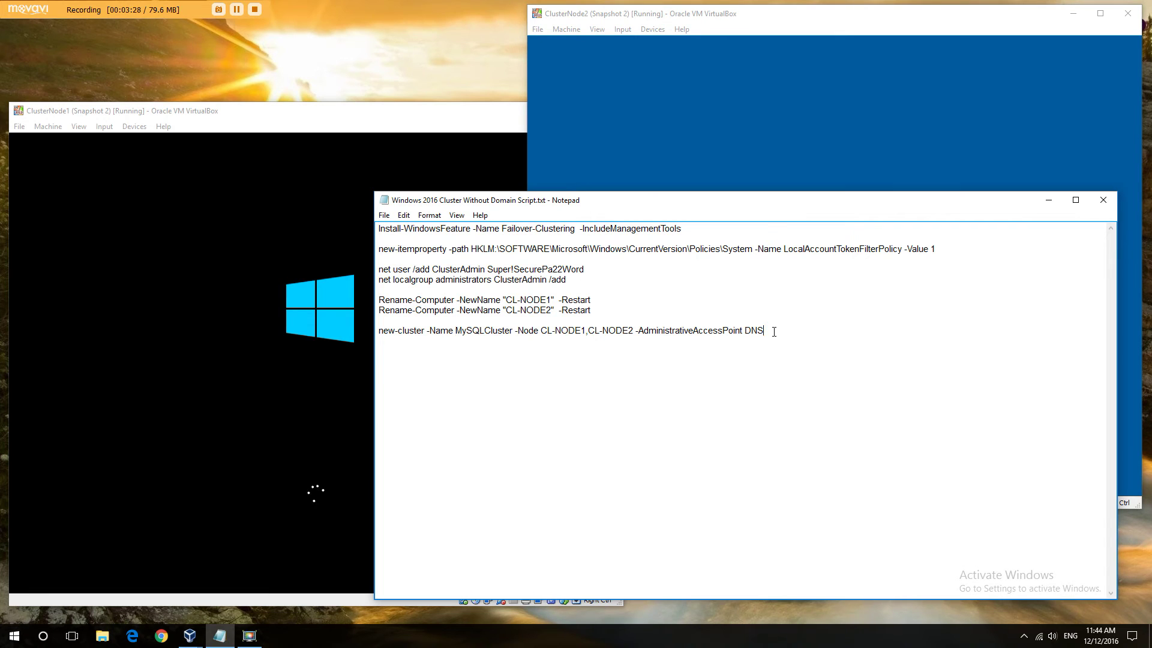
pyautogui.moveTo(774, 331); pyautogui.dragTo(366, 330)
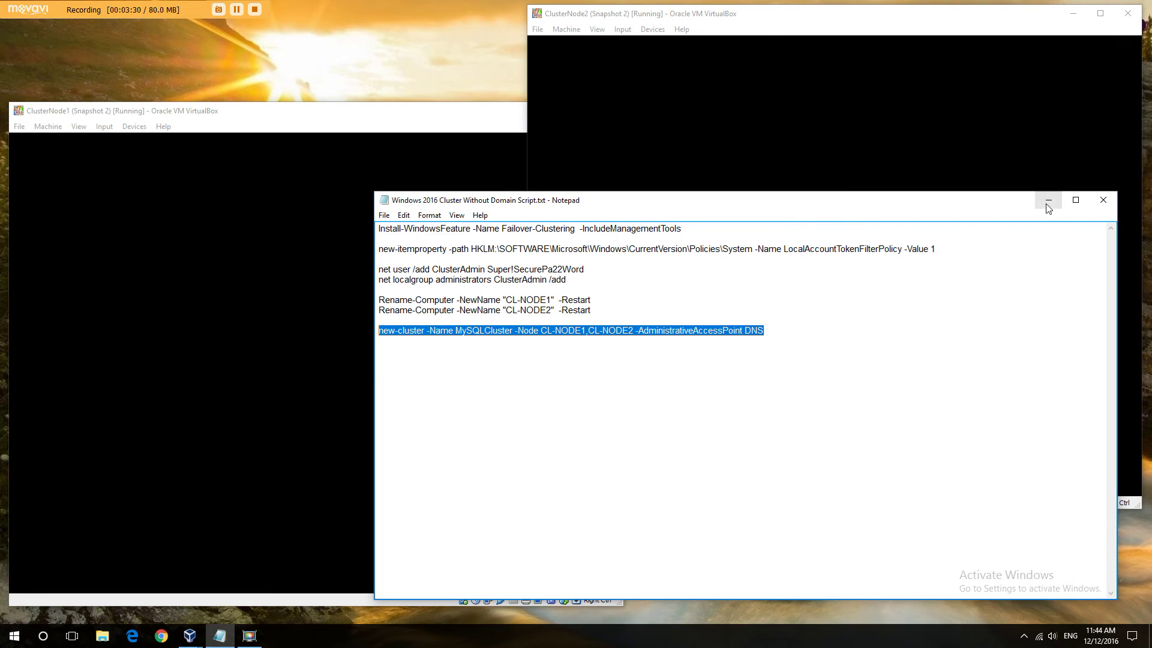
pyautogui.click(1046, 206)
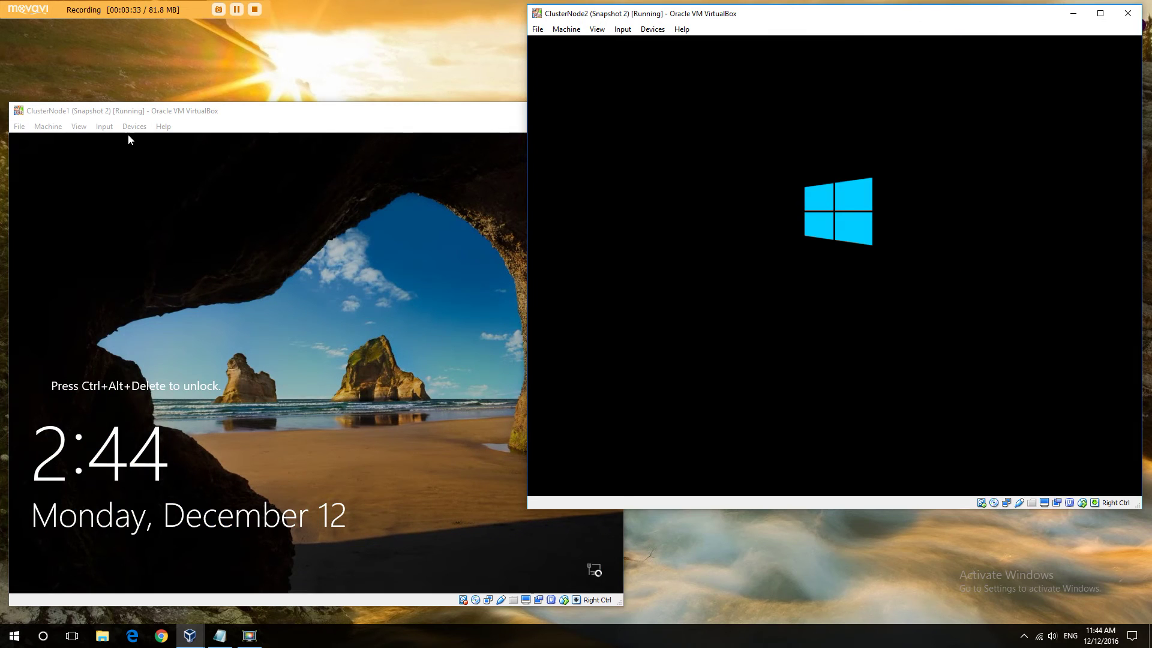
# Send Ctrl-Alt-Del to ClusterNode1 and sign in as Administrator with the account password
pyautogui.click(112, 127)
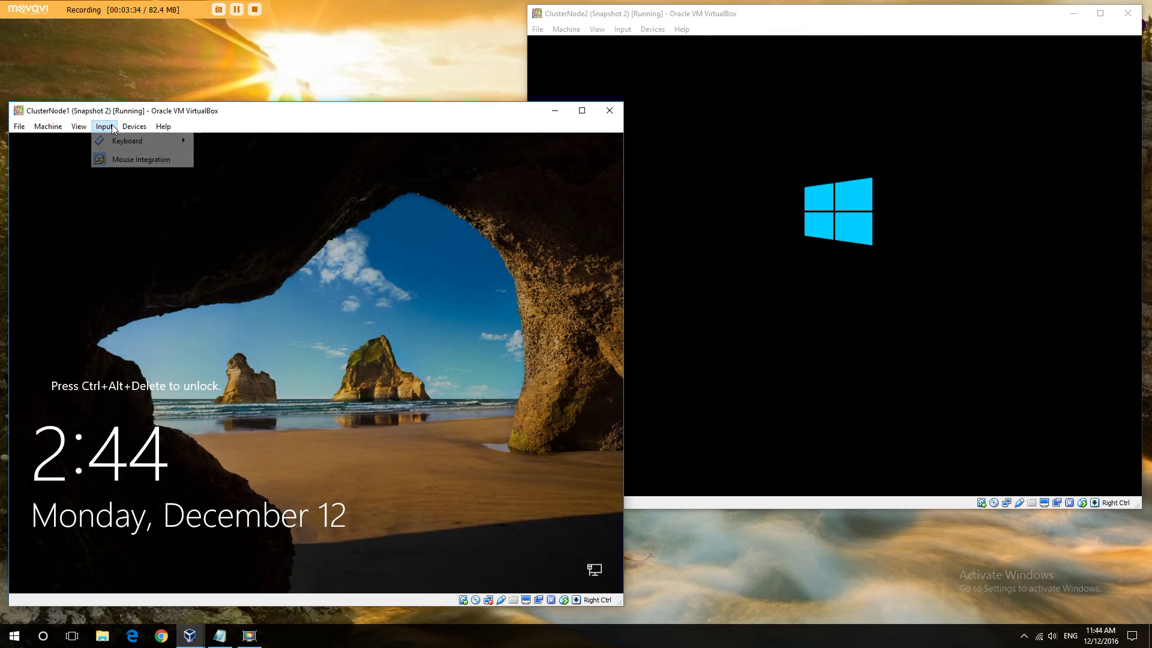
pyautogui.moveTo(177, 141)
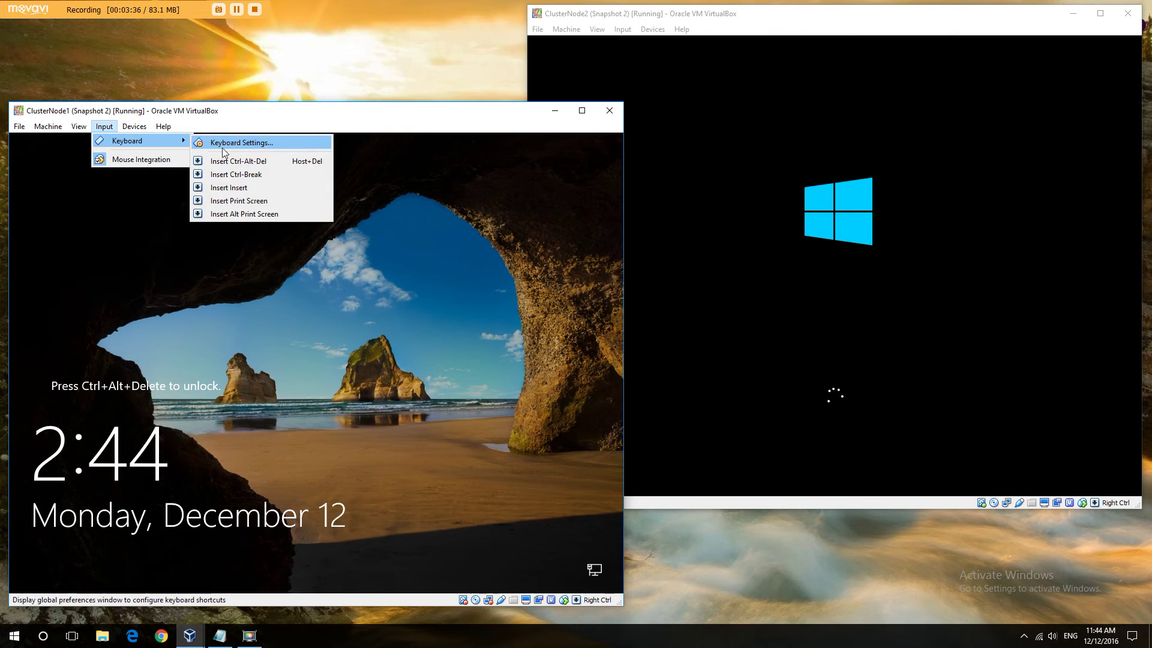
pyautogui.click(235, 161)
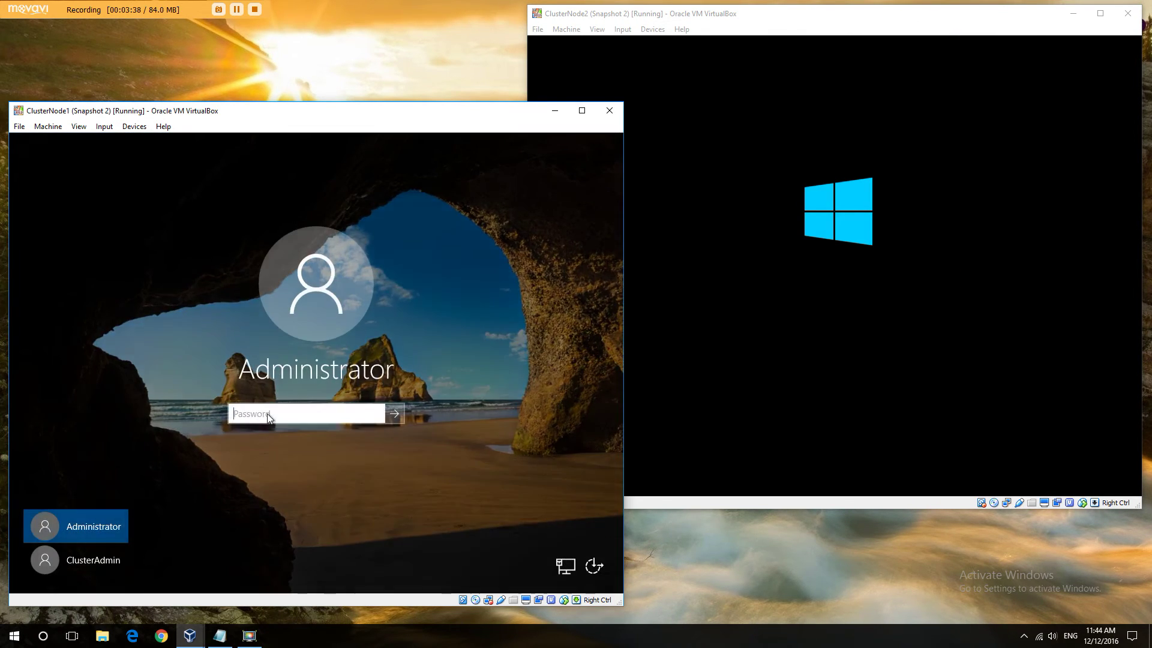
pyautogui.click(293, 415)
pyautogui.write('*************')
pyautogui.press('Return')
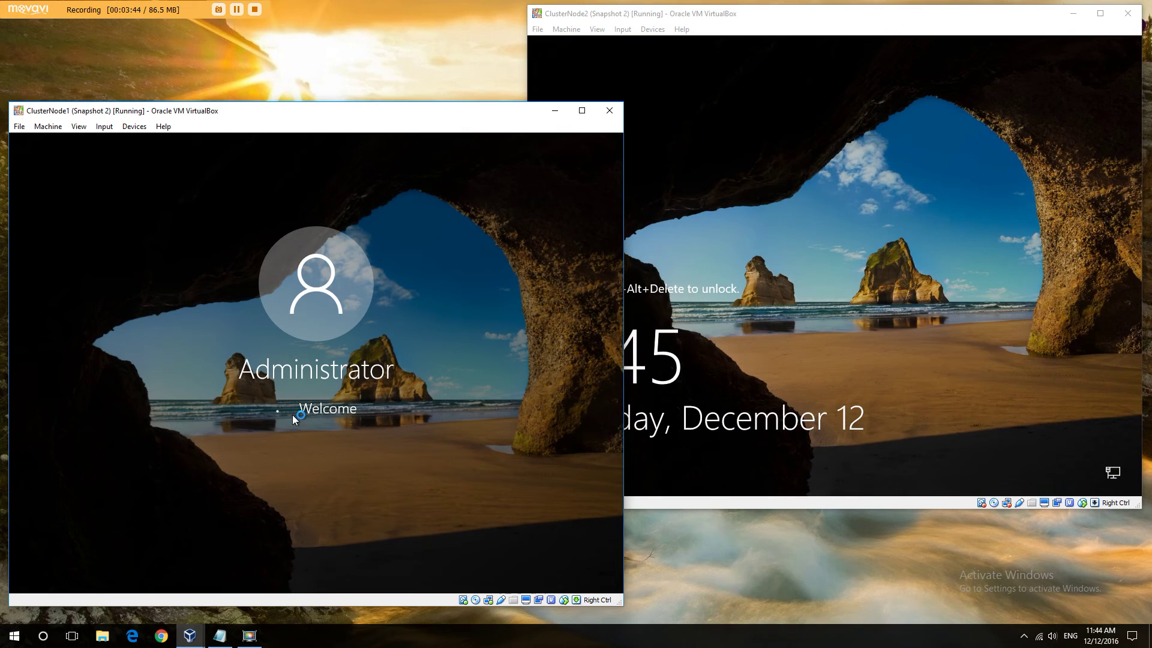
# Send Ctrl-Alt-Del to ClusterNode2 and sign in as Administrator with the account password
pyautogui.click(653, 28)
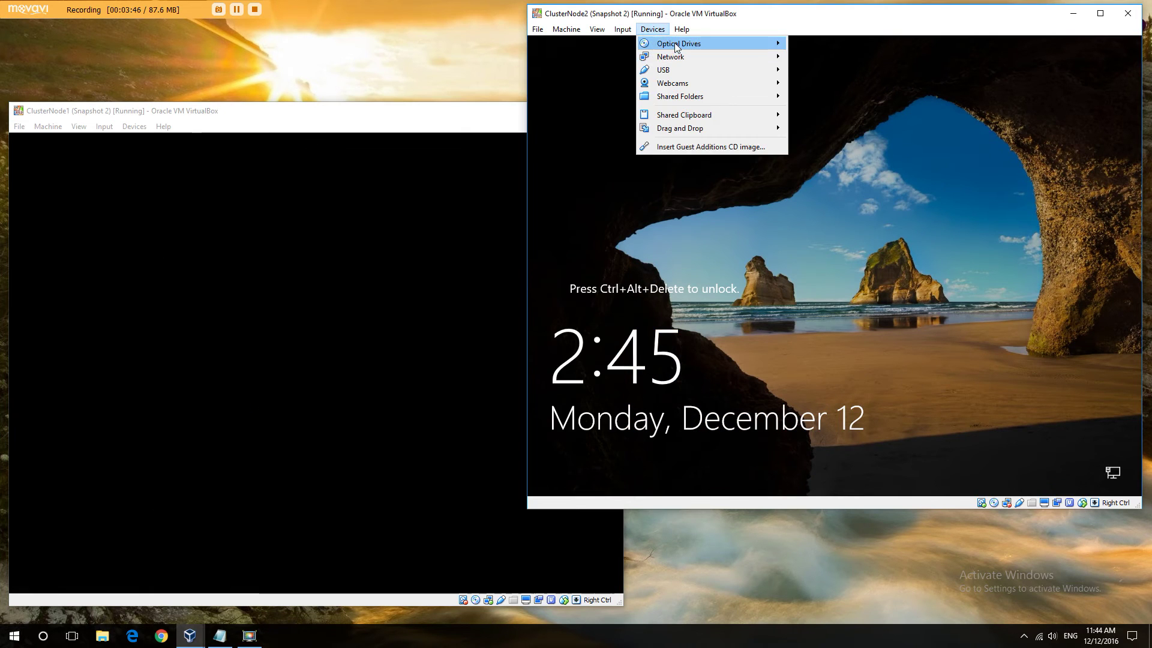
pyautogui.moveTo(622, 29)
pyautogui.moveTo(654, 43)
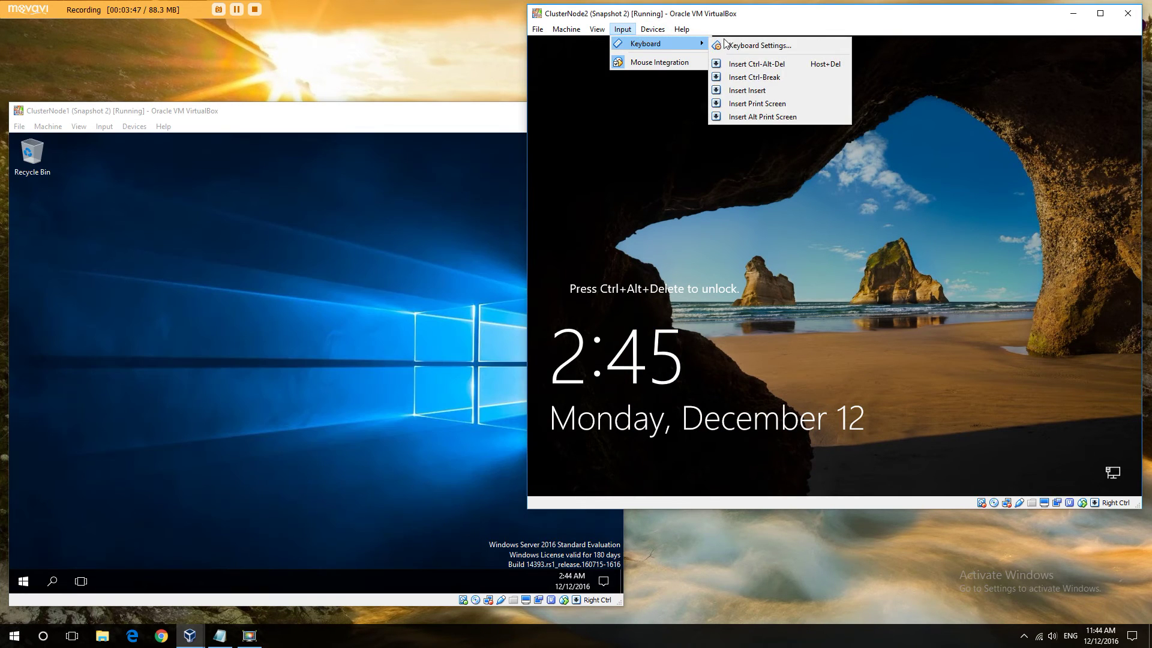
pyautogui.click(755, 65)
pyautogui.write('*************')
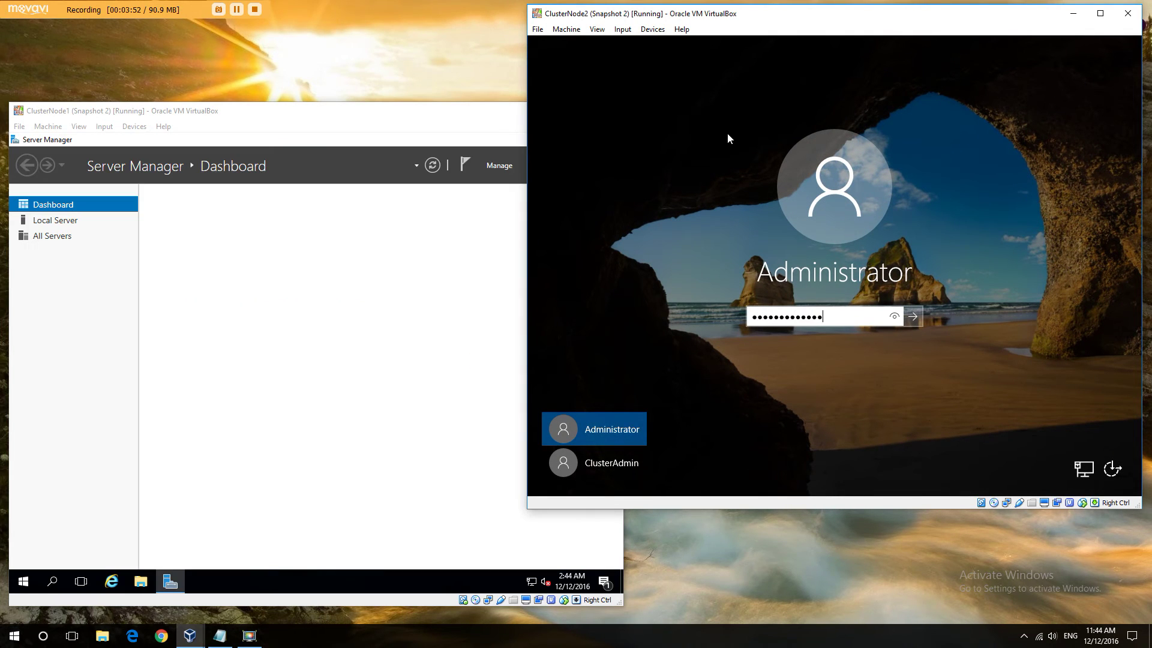
pyautogui.press('Return')
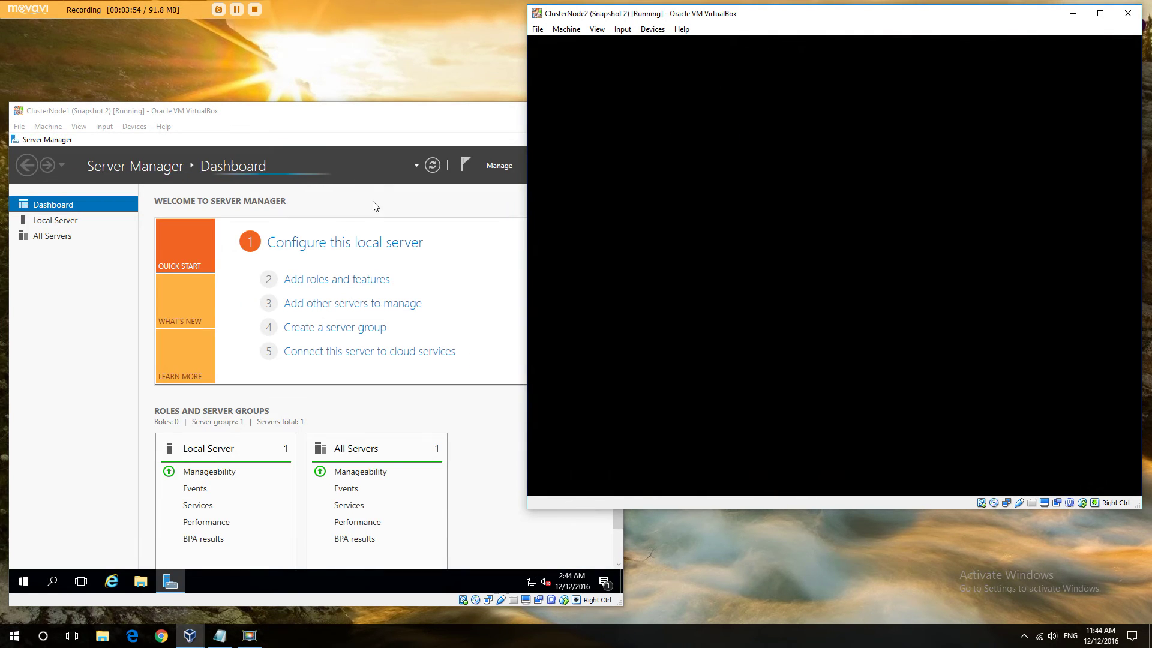
# Minimize Server Manager on ClusterNode1 and open Windows PowerShell there
pyautogui.click(375, 206)
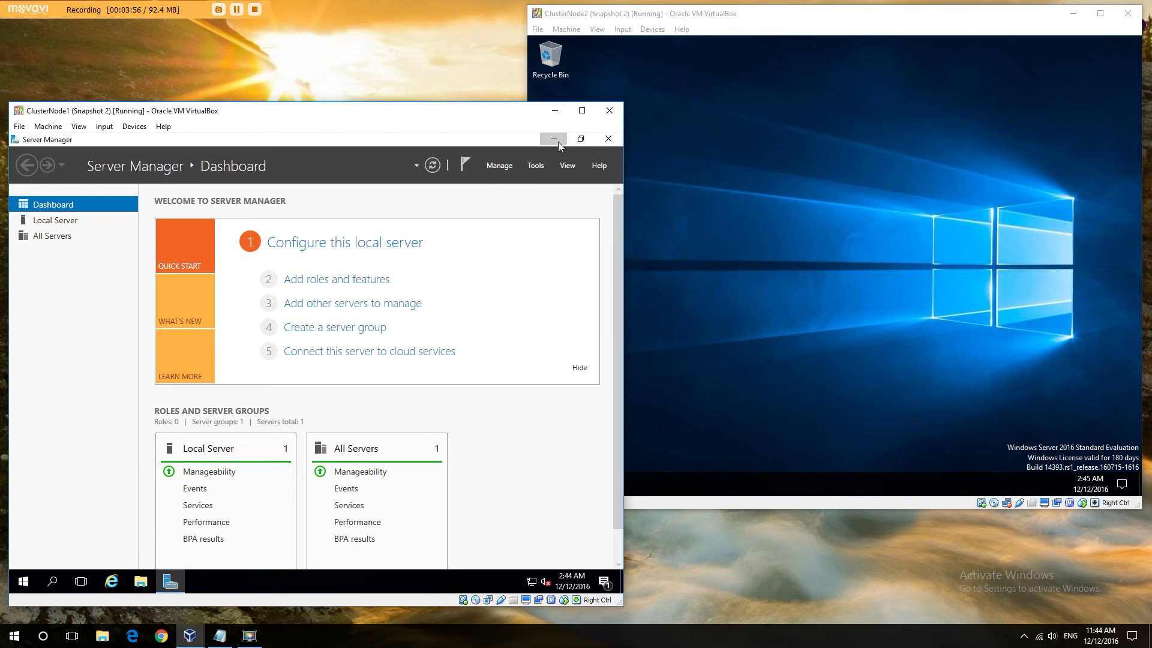
pyautogui.click(557, 141)
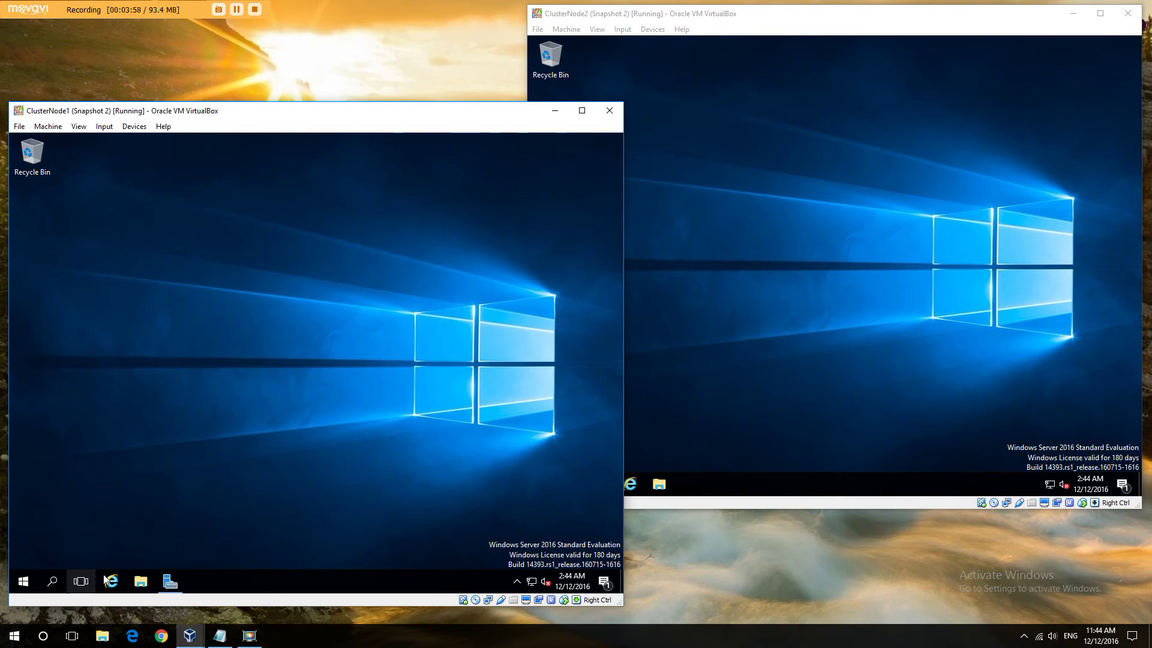
pyautogui.click(24, 581)
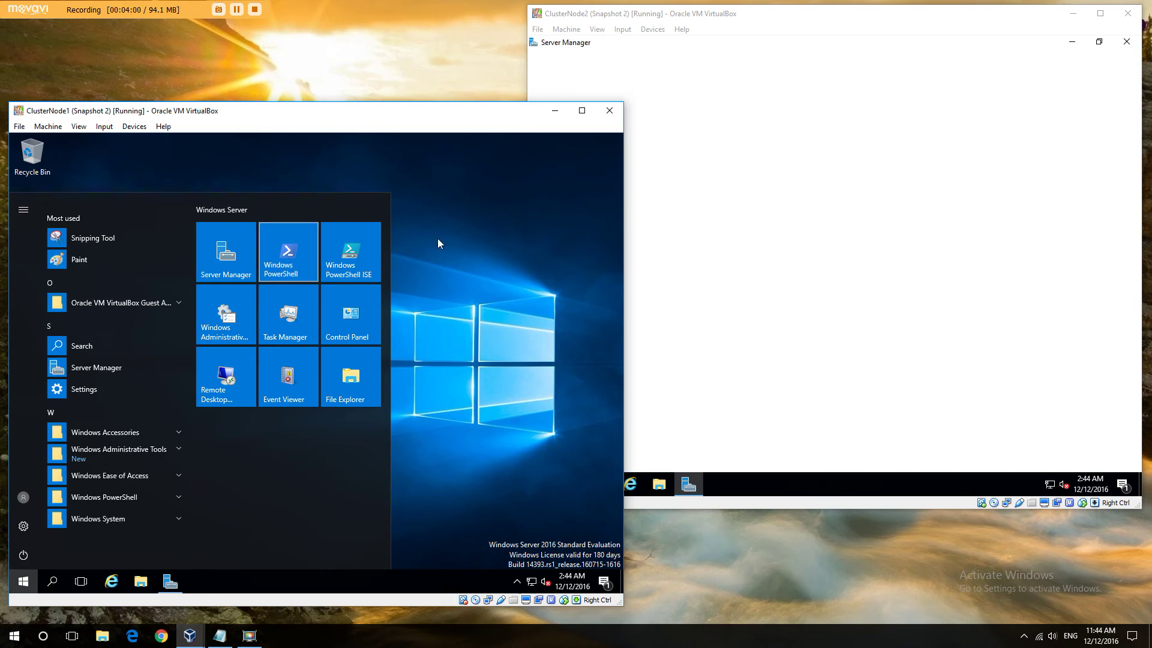
# Minimize Server Manager on ClusterNode2 and open Windows PowerShell there
pyautogui.click(664, 443)
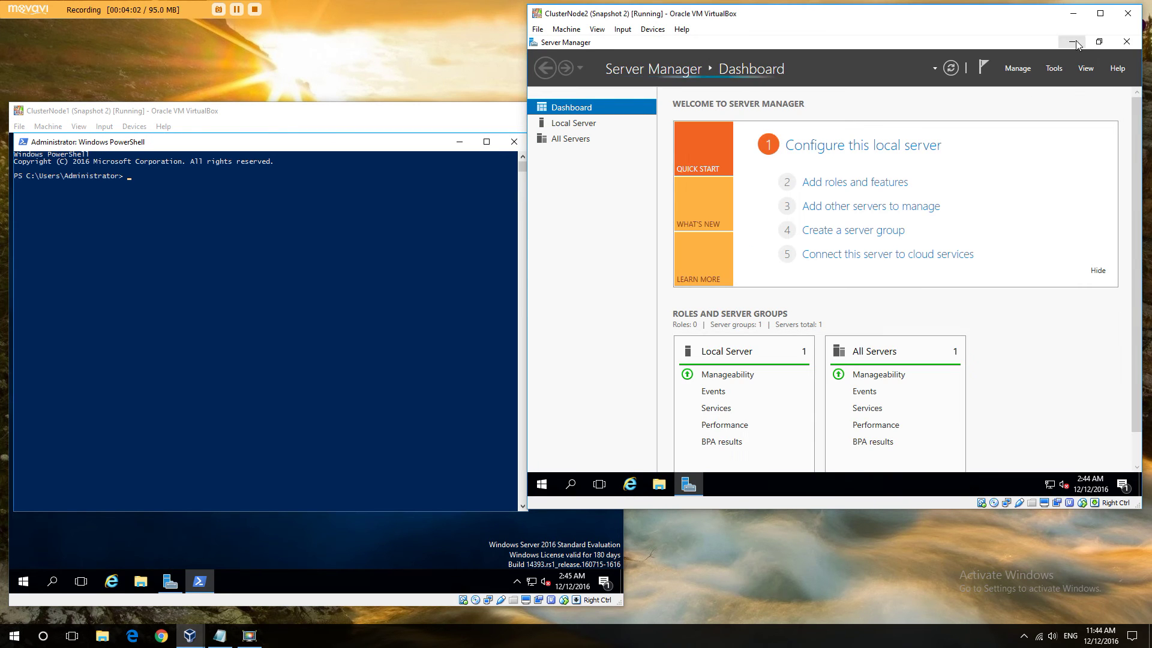
pyautogui.click(1073, 42)
pyautogui.click(543, 484)
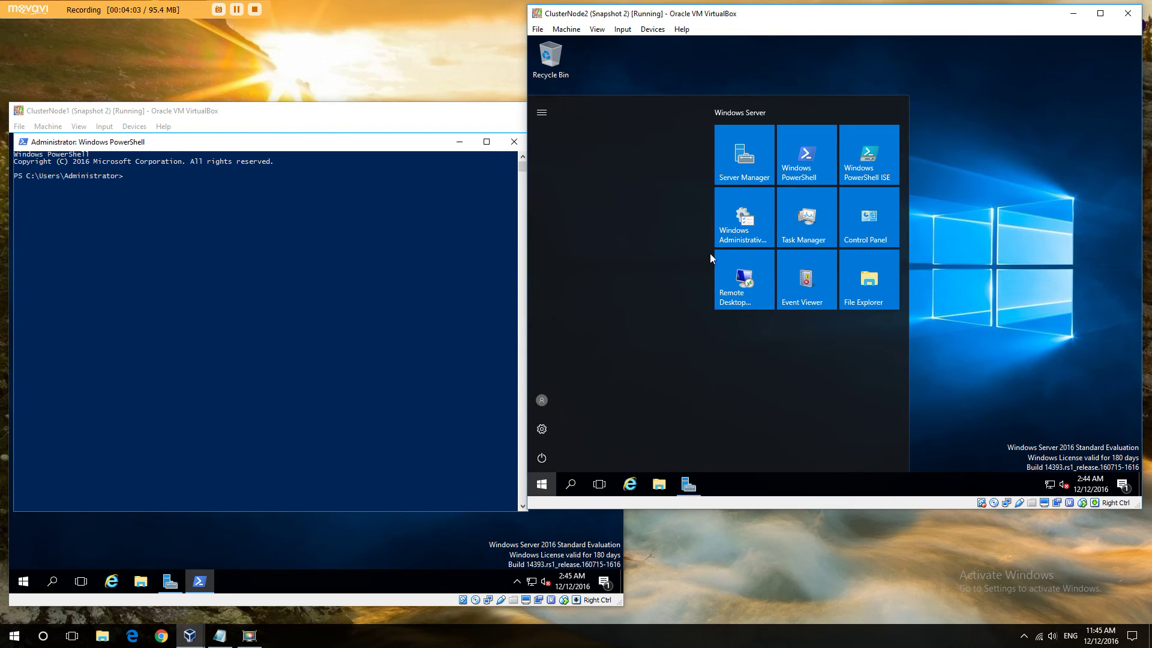
pyautogui.click(811, 172)
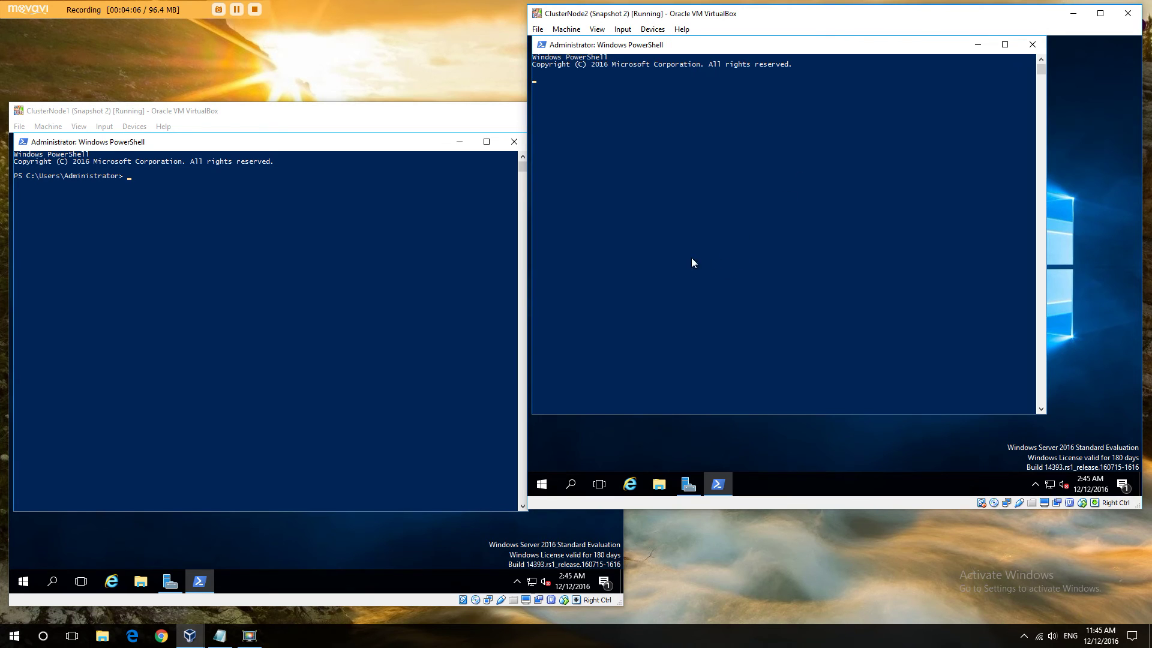
# Run hostname in PowerShell on ClusterNode1 to check the computer's new name
pyautogui.click(243, 243)
pyautogui.press('Escape')
pyautogui.write('hostname')
pyautogui.press('Return')
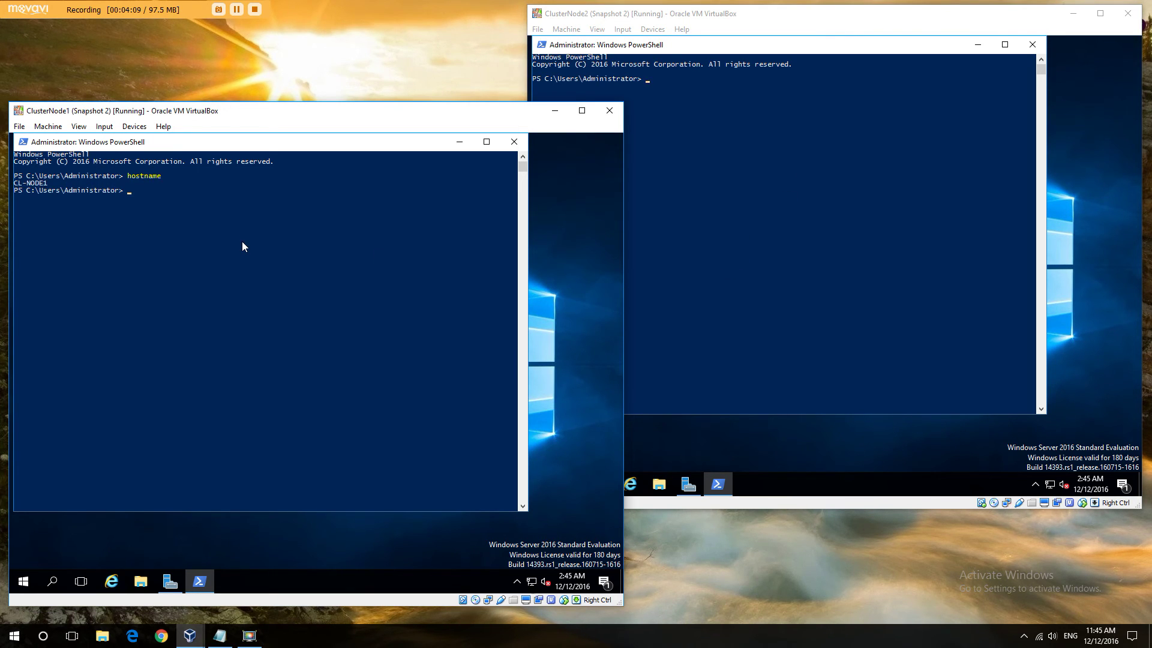
# Run hostname in PowerShell on ClusterNode2 to check the computer's new name
pyautogui.click(685, 205)
pyautogui.press('Escape')
pyautogui.write('hostname')
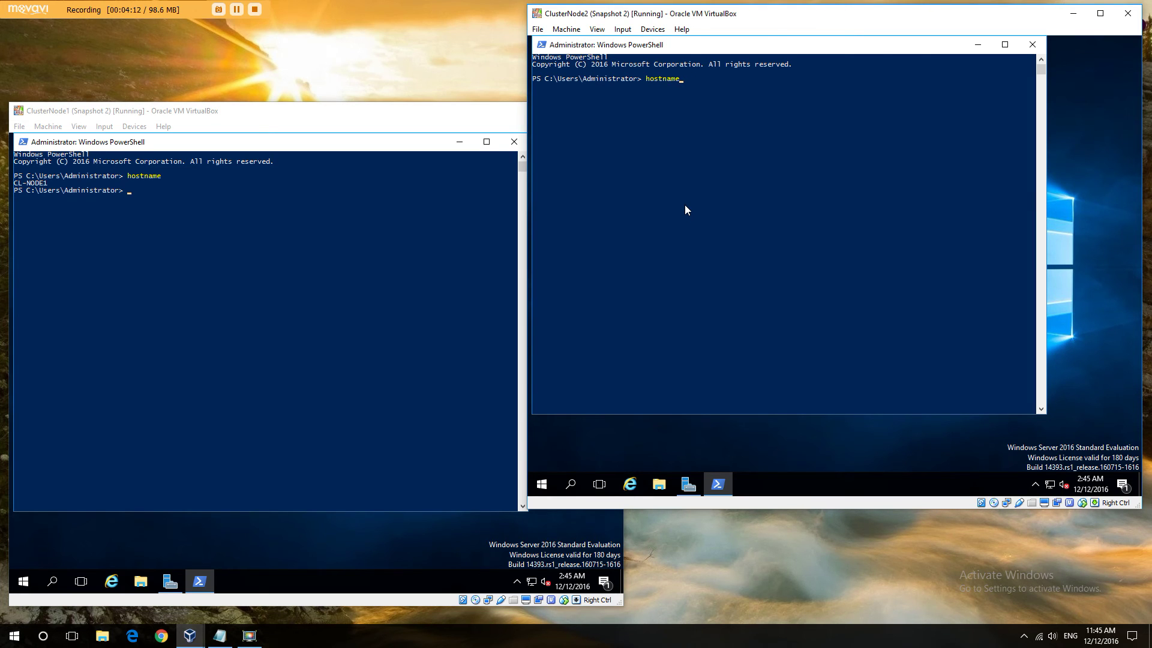
pyautogui.press('Return')
# Copy new-cluster -Name MySQLCluster -Node CL-NODE1,CL-NODE2 -AdministrativeAccessPoint DNS from the script, minimize Notepad and run the command on ClusterNode1
pyautogui.click(220, 636)
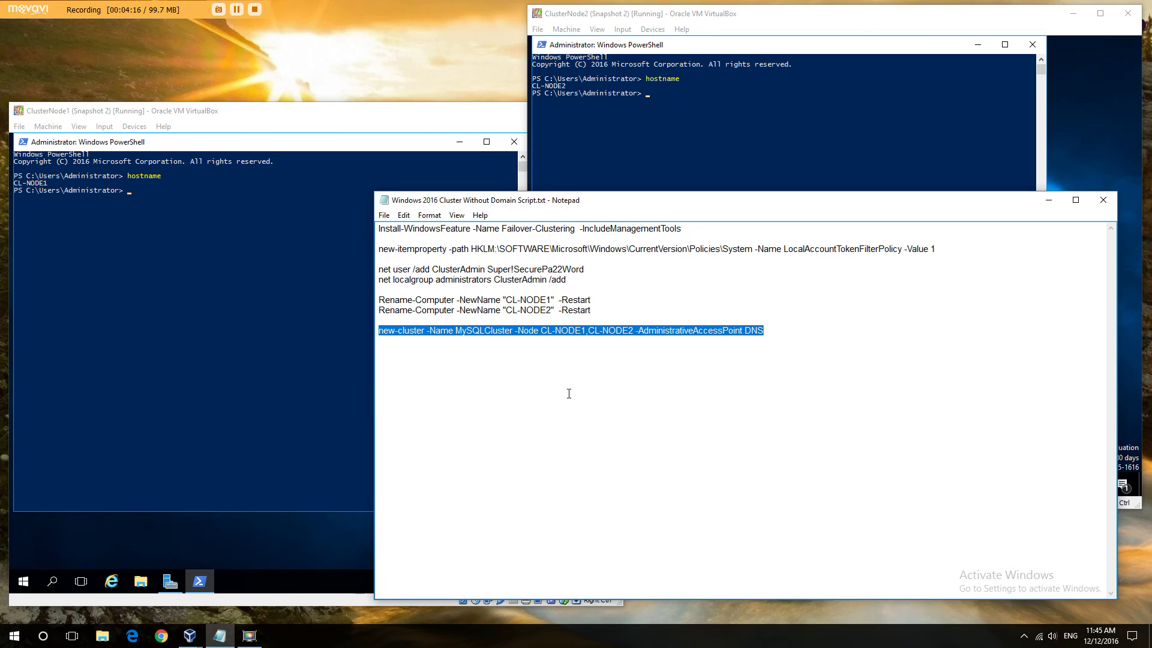
pyautogui.rightClick(643, 330)
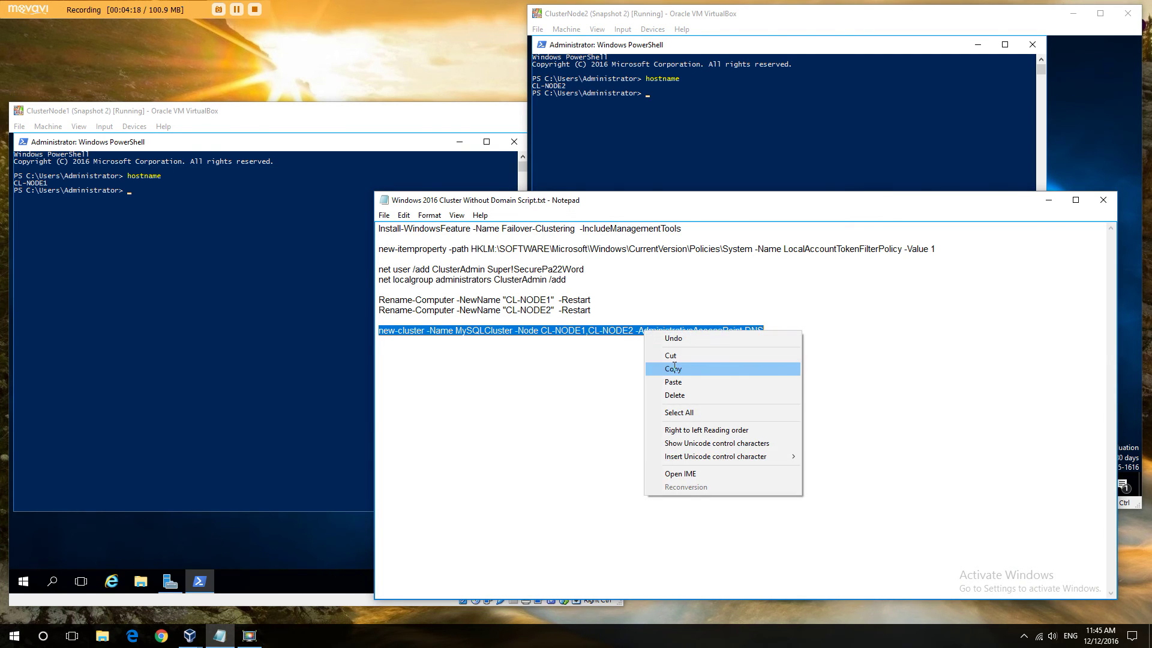
pyautogui.click(666, 369)
pyautogui.click(1048, 201)
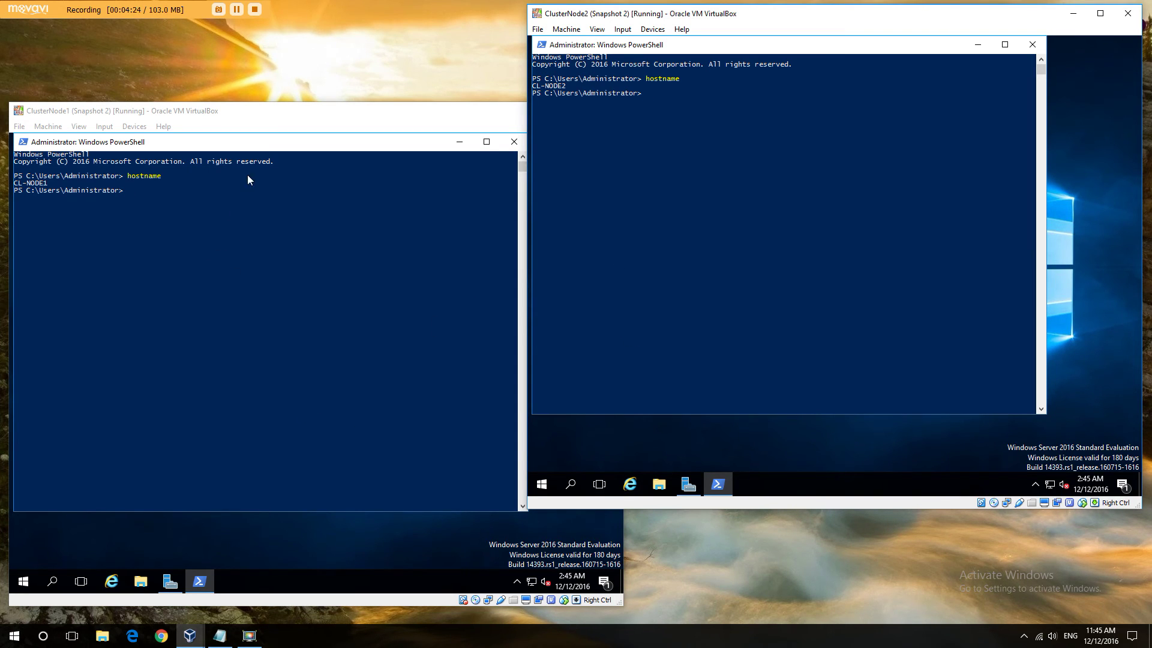
pyautogui.click(264, 162)
pyautogui.hotkey('ctrl', 'v')
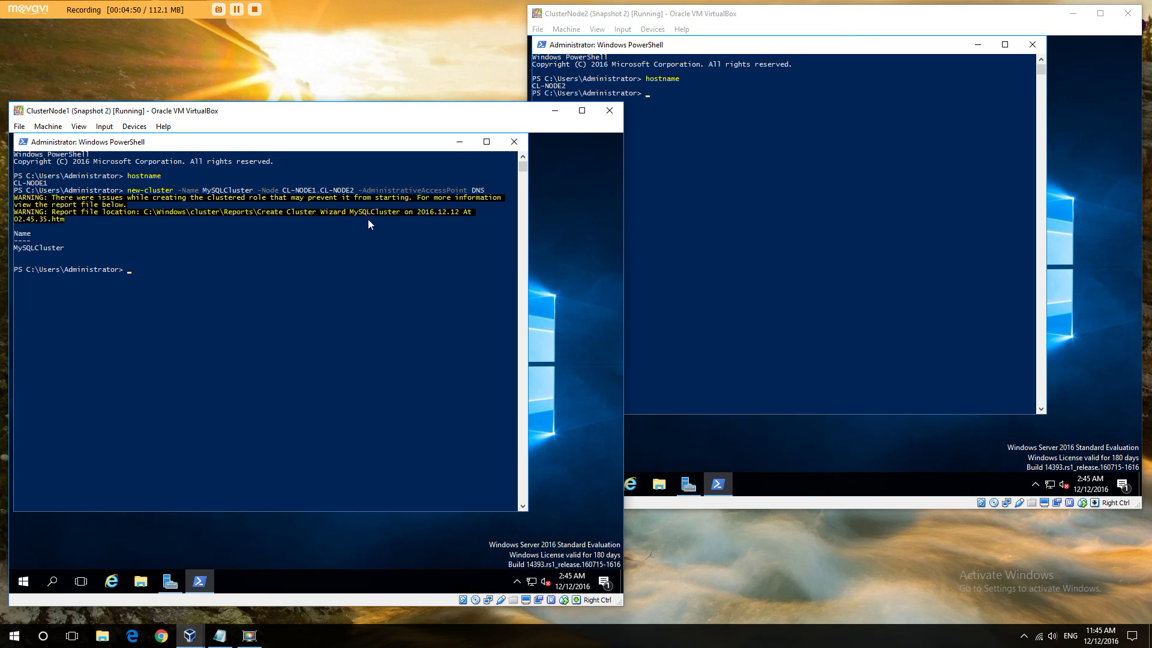
# Run get-cluster in PowerShell on ClusterNode2 to check the cluster
pyautogui.click(790, 238)
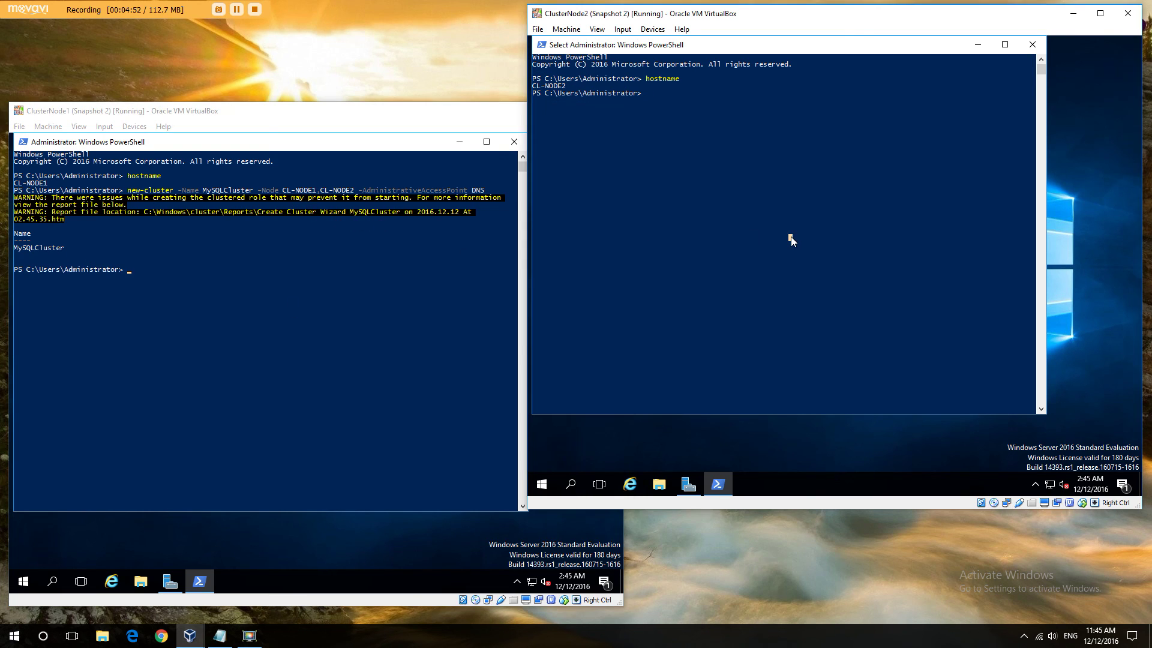
pyautogui.write('get')
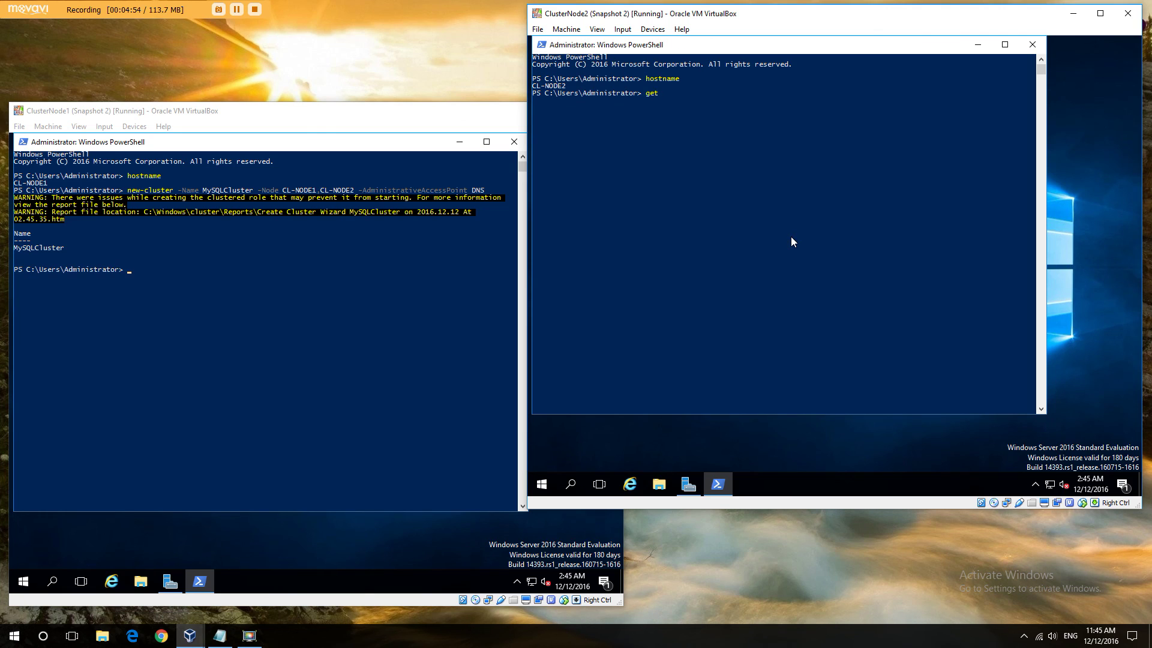
pyautogui.write('-cluster')
pyautogui.press('Return')
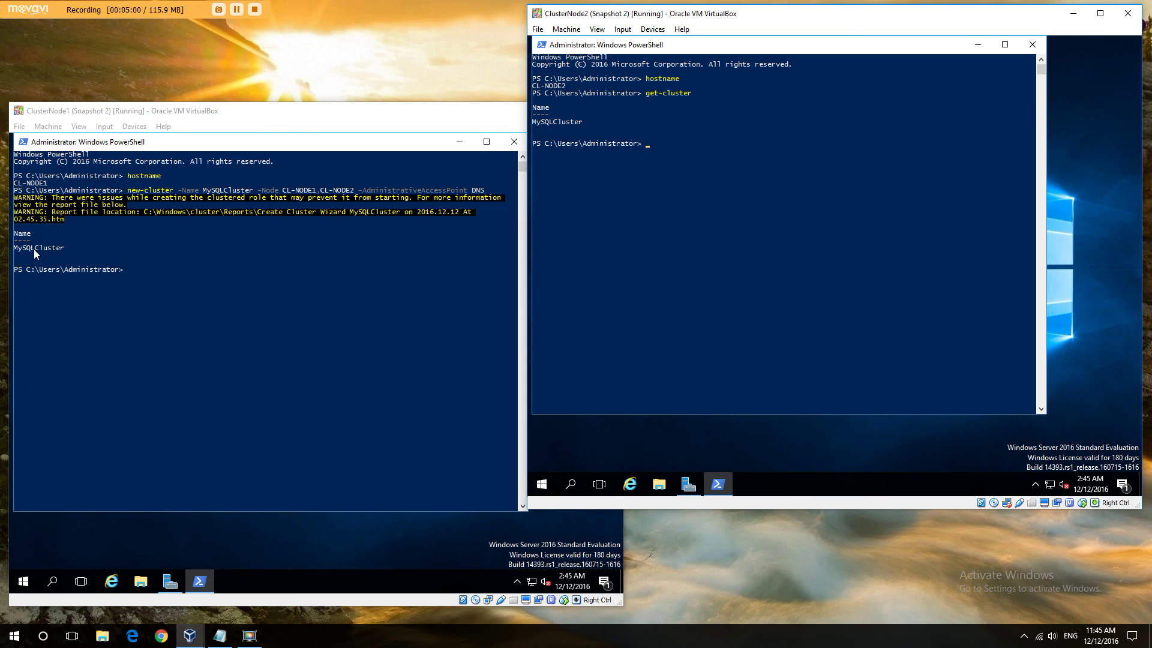
# Run get-cluster in PowerShell on ClusterNode1 to check the cluster
pyautogui.click(214, 322)
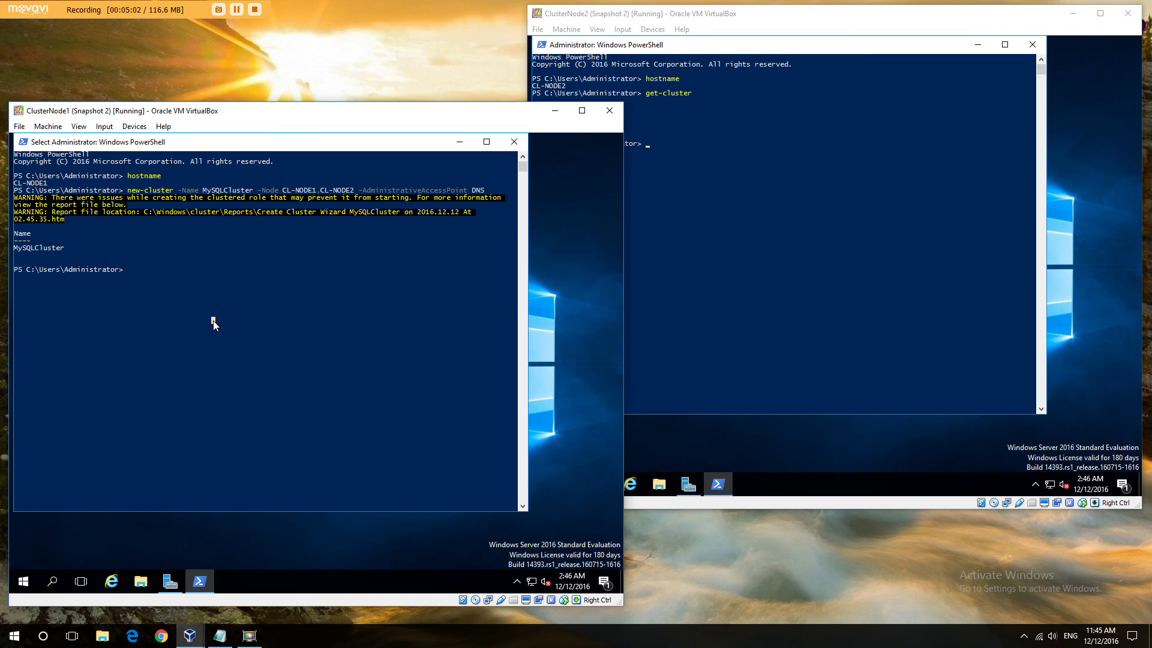
pyautogui.write('get')
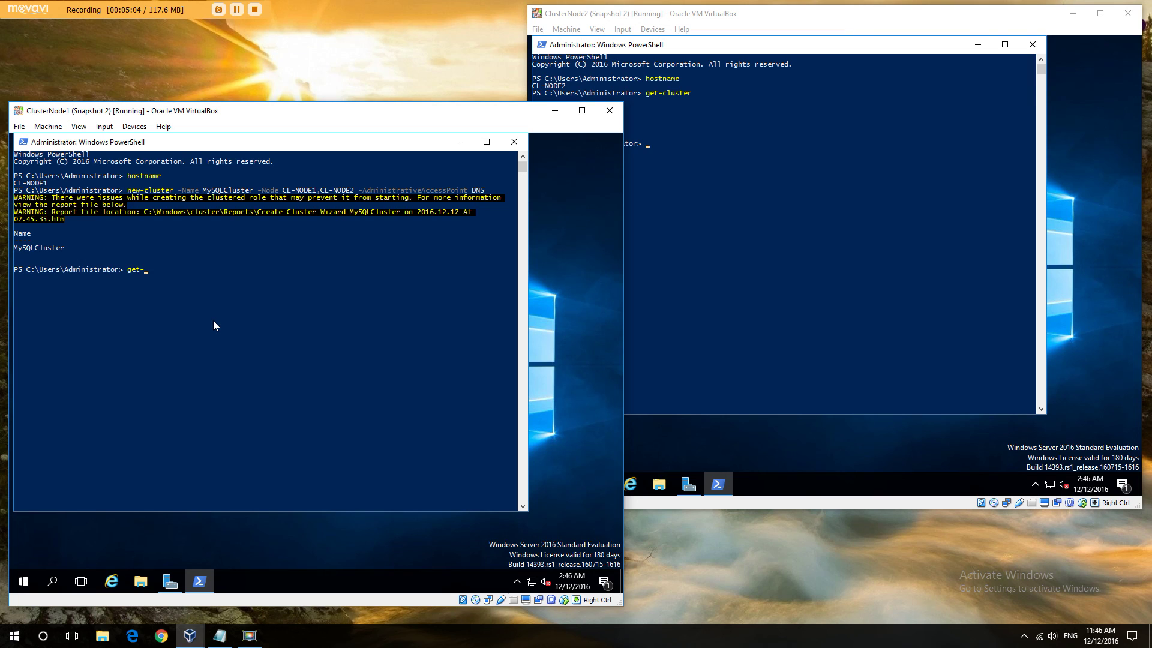
pyautogui.write('-cluster')
pyautogui.press('Return')
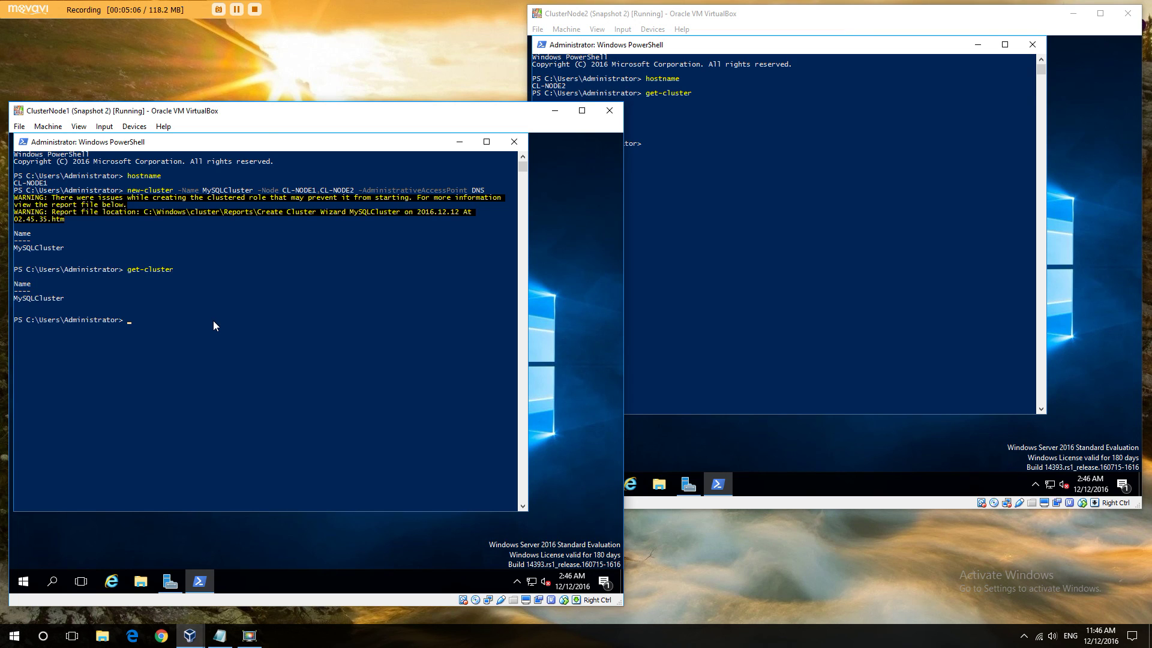